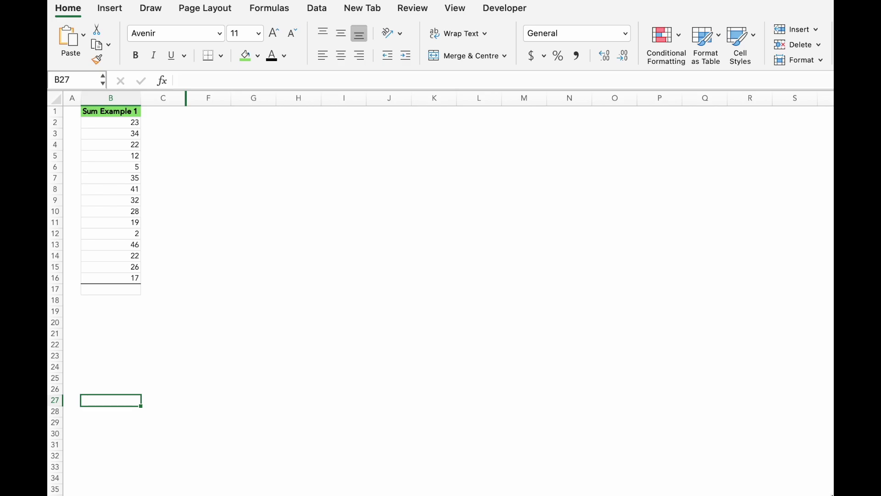
Enter =SUM(B2:B16) in B17 to get 364, then redo the total with AutoSum.
{"action": "left_click", "coordinate": [110, 289]}
{"action": "type", "text": "=s"}
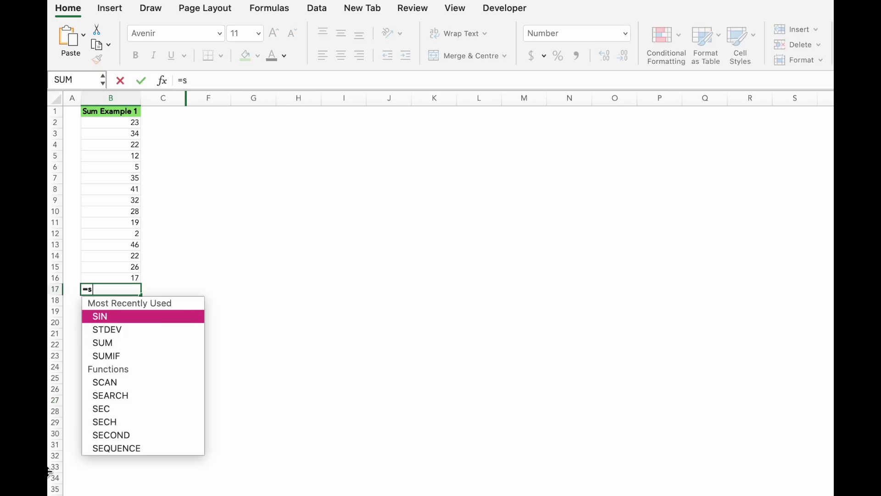
{"action": "type", "text": "um"}
{"action": "key", "text": "Tab"}
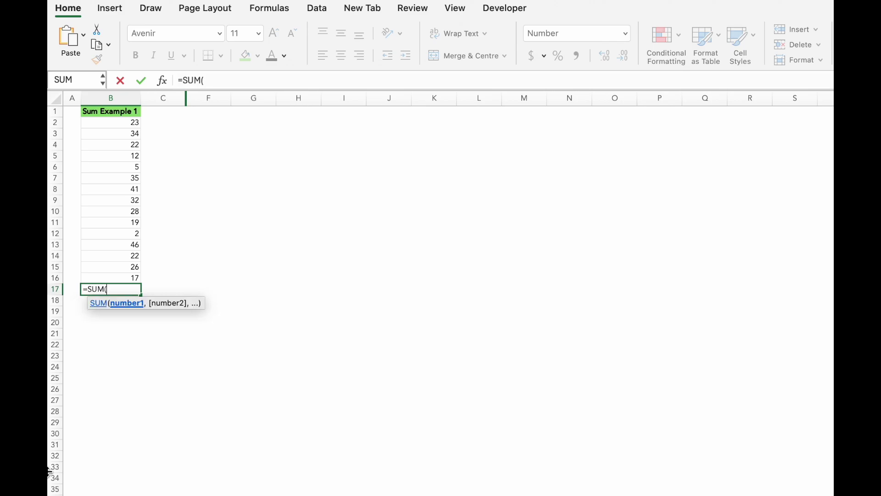
{"action": "key", "text": "Up"}
{"action": "key", "text": "shift+Up"}
{"action": "key", "text": "shift+Up"}
{"action": "key", "text": "shift+Up"}
{"action": "key", "text": "shift+Up"}
{"action": "key", "text": "shift+Up"}
{"action": "key", "text": "shift+Up"}
{"action": "key", "text": "shift+Up"}
{"action": "key", "text": "shift+Up"}
{"action": "key", "text": "shift+Up"}
{"action": "key", "text": "shift+Up"}
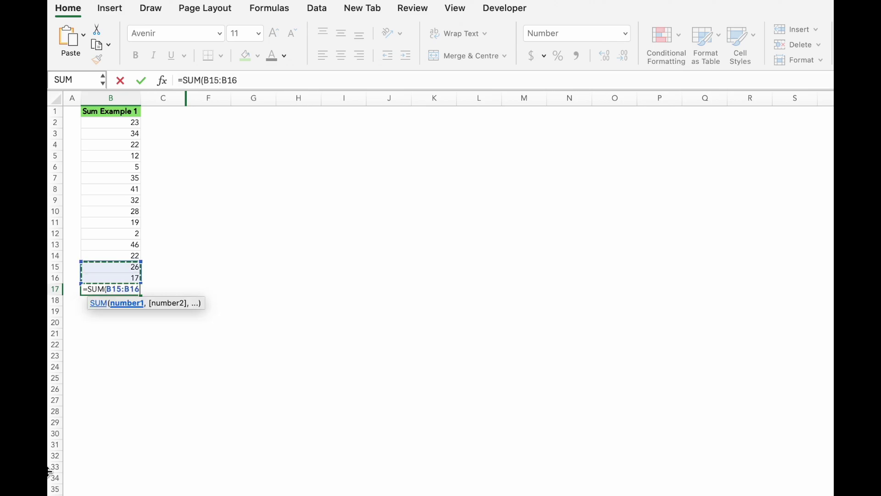
{"action": "key", "text": "shift+Up"}
{"action": "key", "text": "shift+Up"}
{"action": "key", "text": "shift+Up"}
{"action": "key", "text": "shift+Up"}
{"action": "key", "text": "shift+Up"}
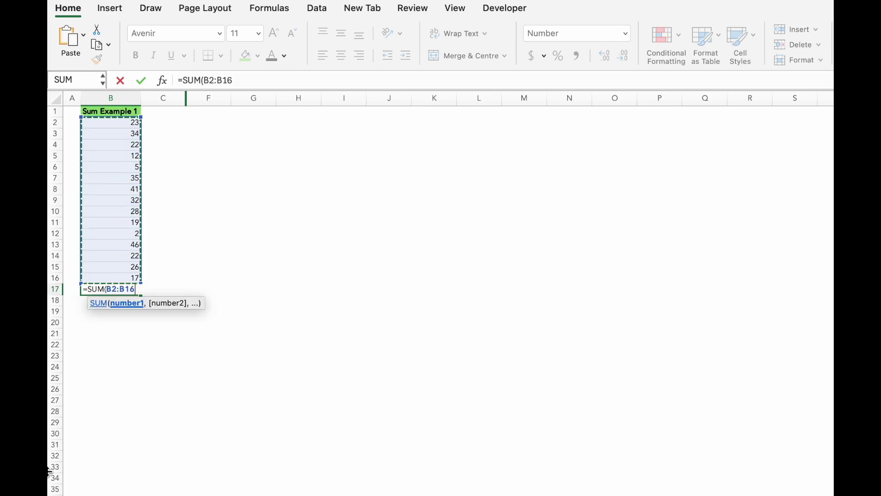
{"action": "key", "text": "Return"}
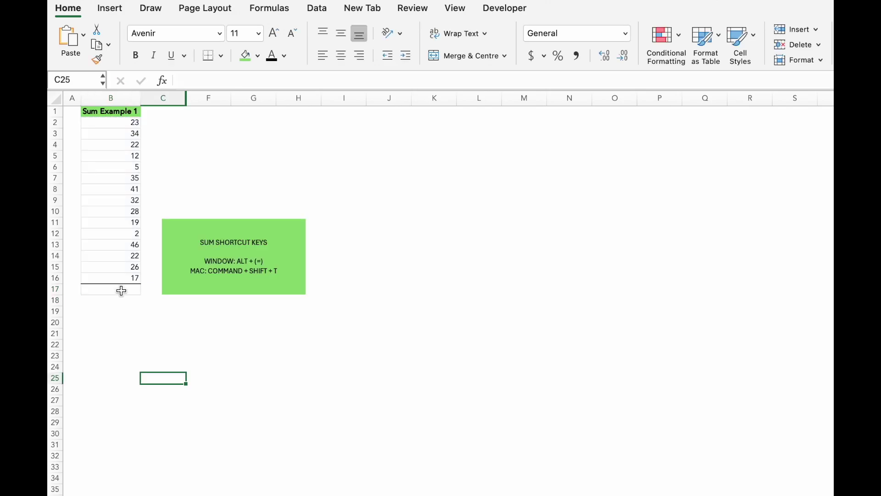
{"action": "left_click", "coordinate": [118, 289]}
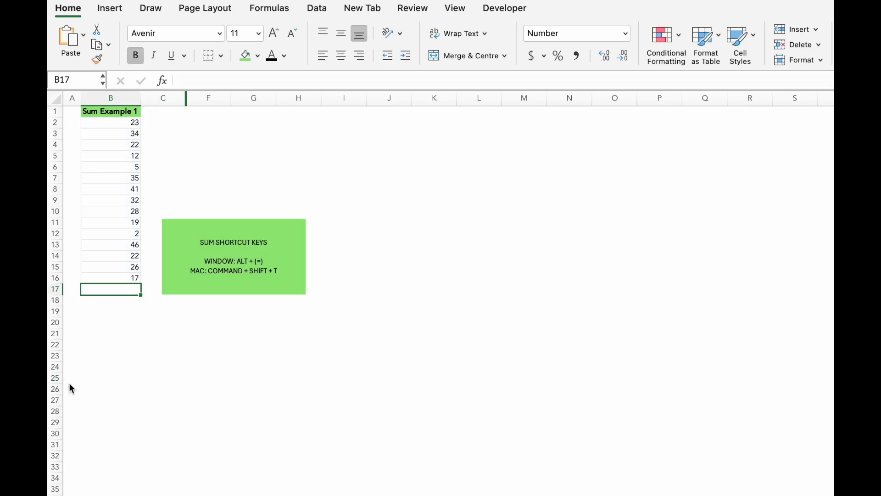
{"action": "key", "text": "super+shift+t"}
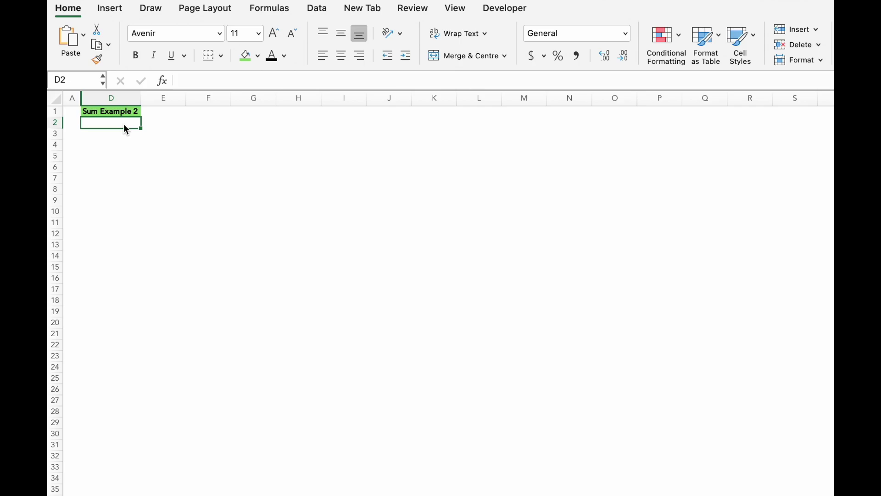
Enter =SUM(100,200,300,400) in D2 so it shows 1000.
{"action": "type", "text": "=S"}
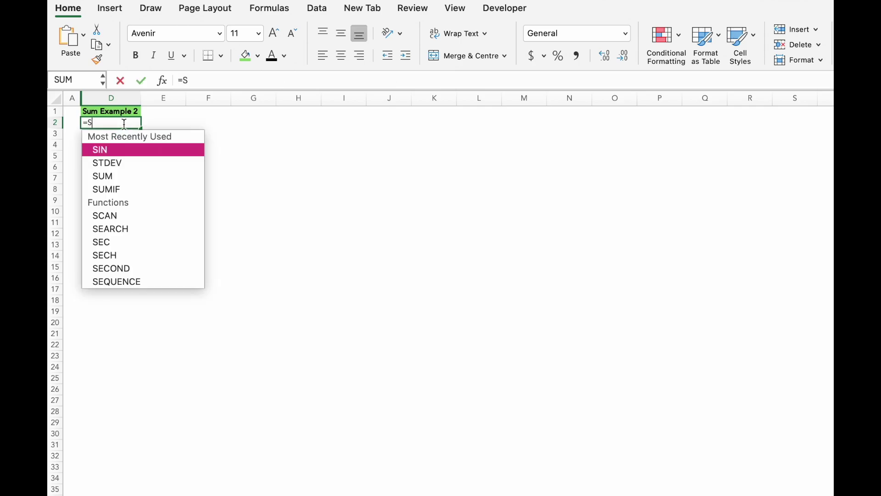
{"action": "type", "text": "UM"}
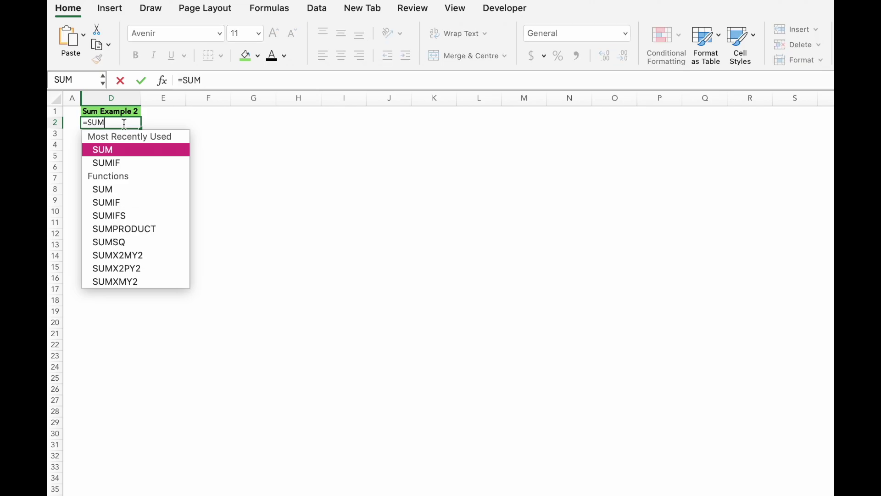
{"action": "key", "text": "shift"}
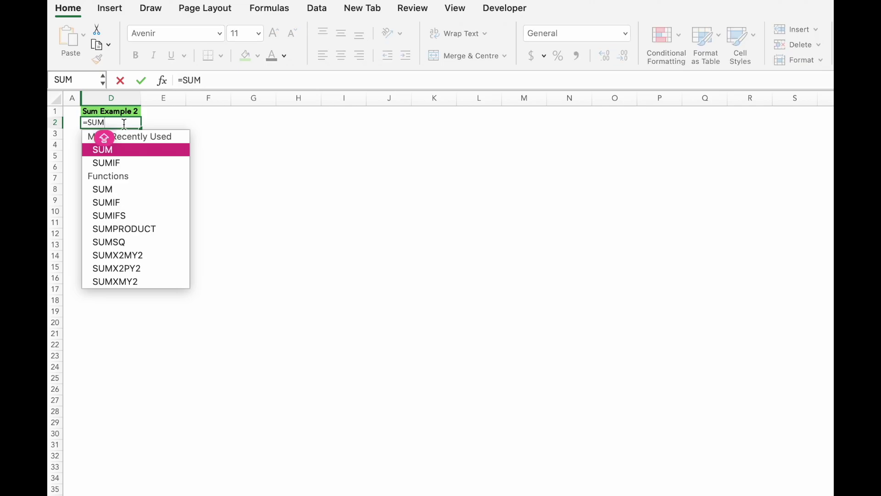
{"action": "type", "text": "(10"}
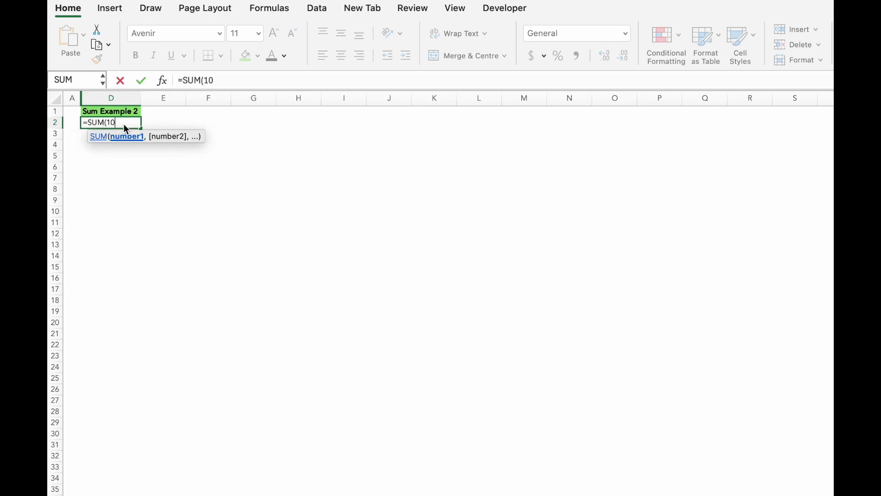
{"action": "type", "text": "0,200"}
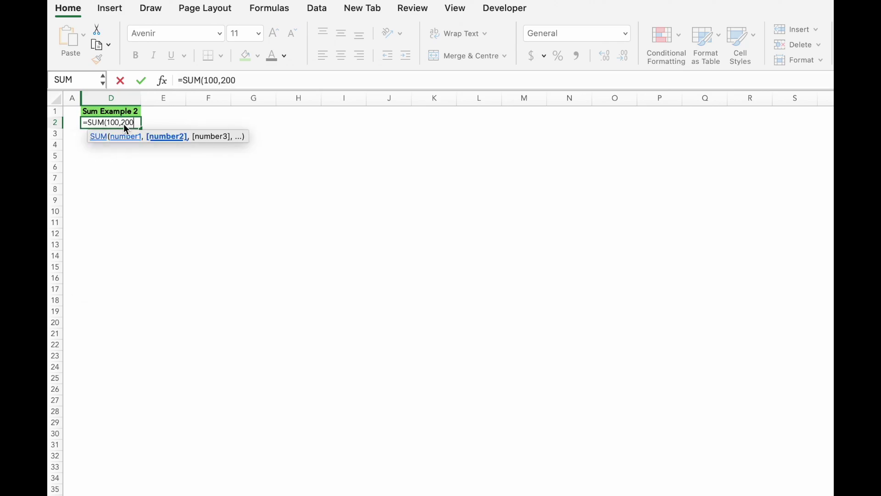
{"action": "type", "text": ",300"}
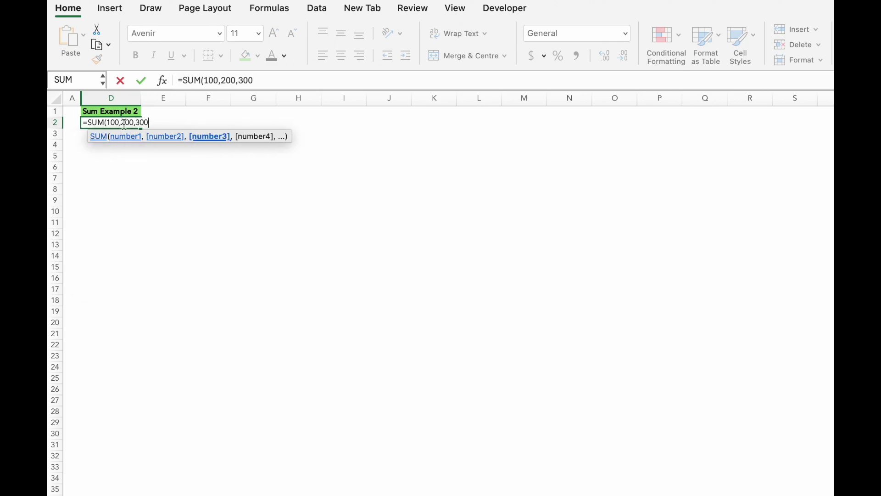
{"action": "type", "text": ",400"}
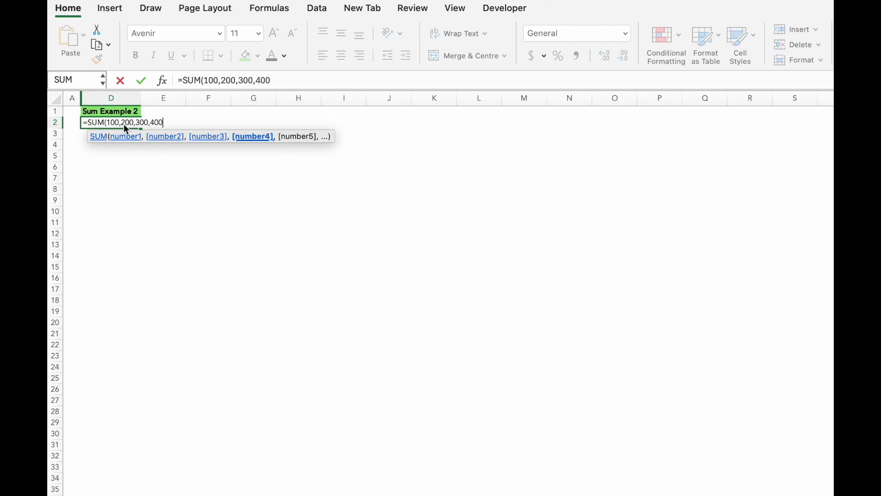
{"action": "type", "text": ")"}
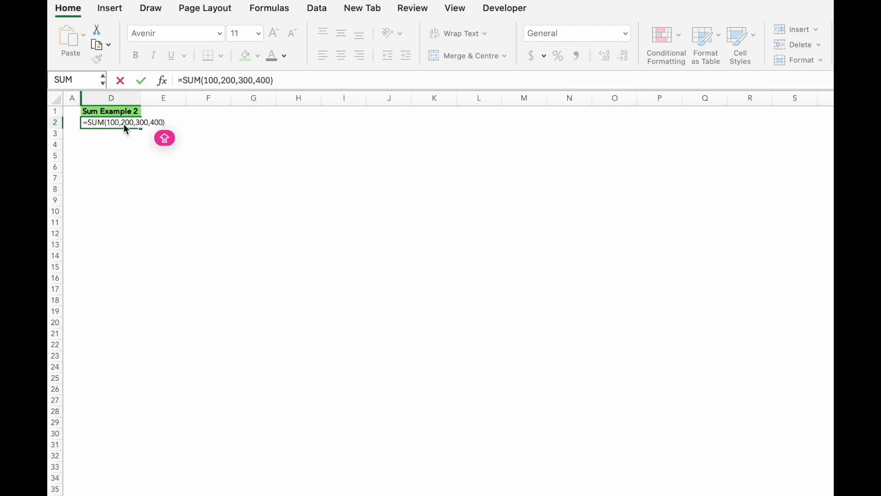
{"action": "key", "text": "Return"}
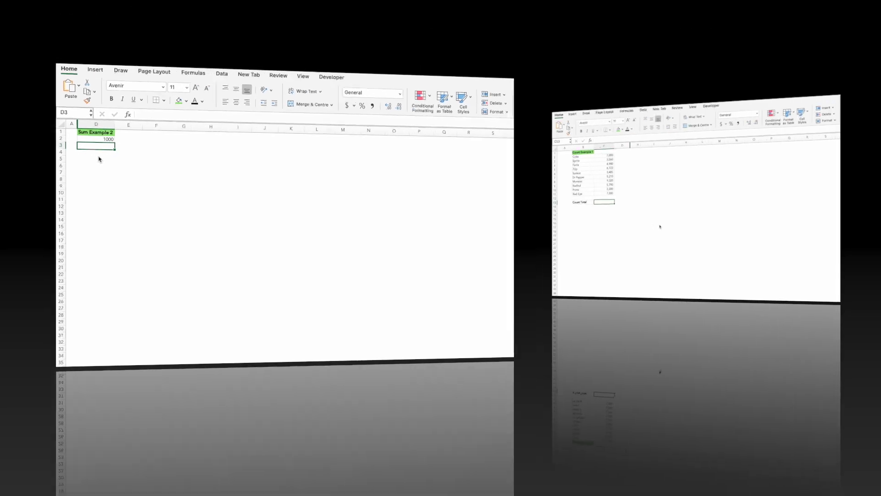
Enter =COUNT(C2:C11) in C13 so the Count Total shows 10.
{"action": "type", "text": "="}
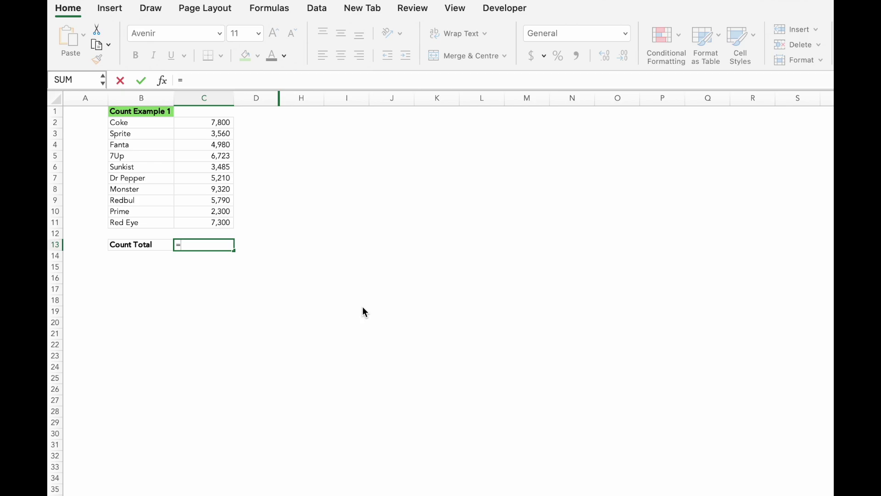
{"action": "type", "text": "coun"}
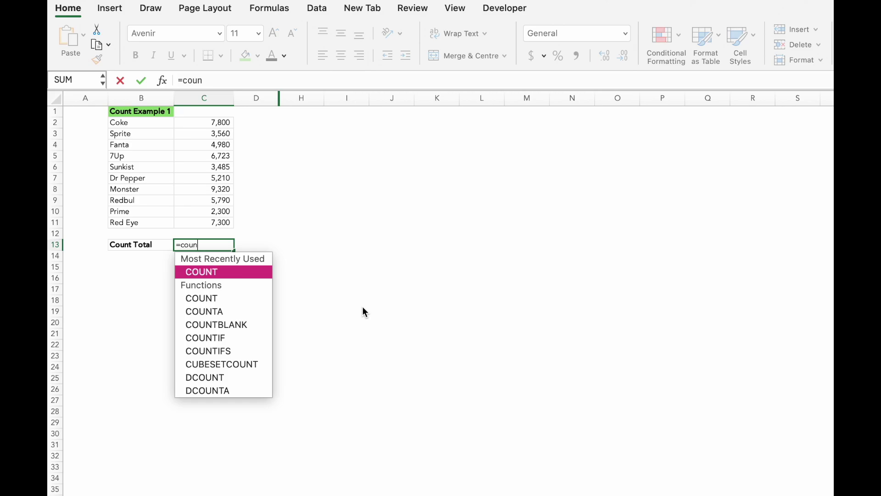
{"action": "key", "text": "Tab"}
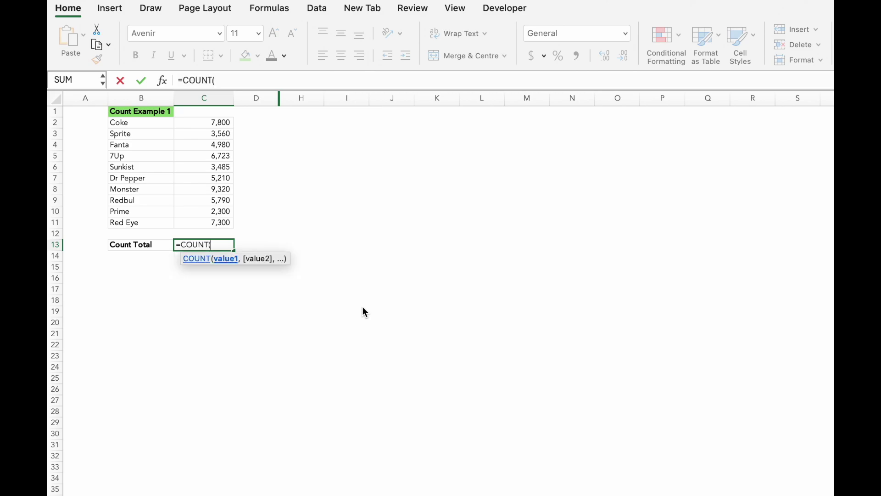
{"action": "left_click", "coordinate": [206, 129]}
{"action": "key", "text": "shift+Down"}
{"action": "key", "text": "shift+Down"}
{"action": "key", "text": "shift+Down"}
{"action": "key", "text": "shift+Down"}
{"action": "key", "text": "shift+Down"}
{"action": "key", "text": "shift+Down"}
{"action": "key", "text": "shift+Down"}
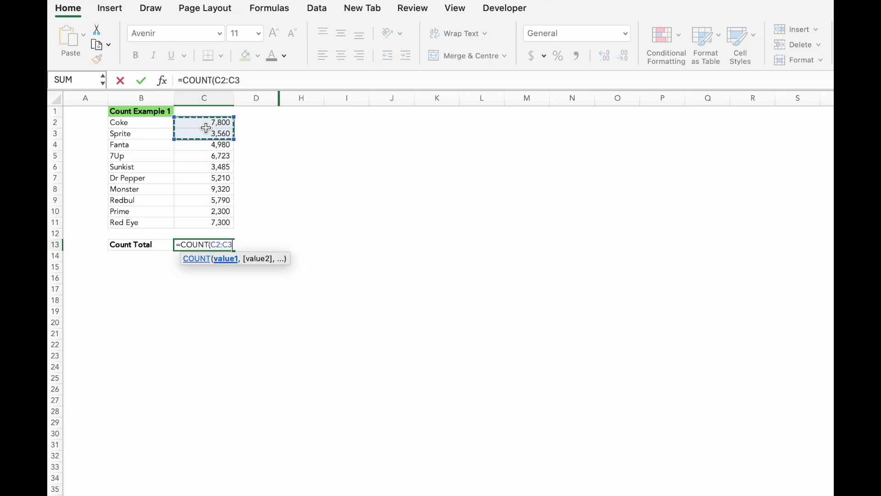
{"action": "key", "text": "shift+Down"}
{"action": "key", "text": "shift+Down"}
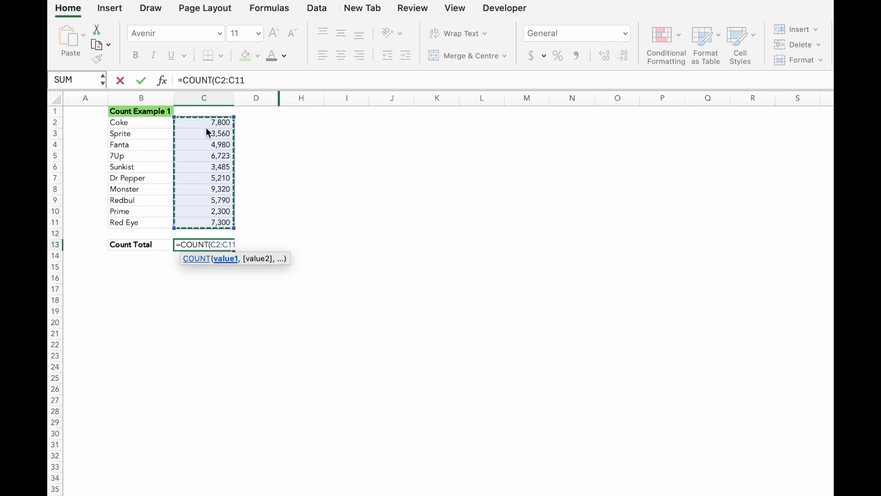
{"action": "key", "text": "Return"}
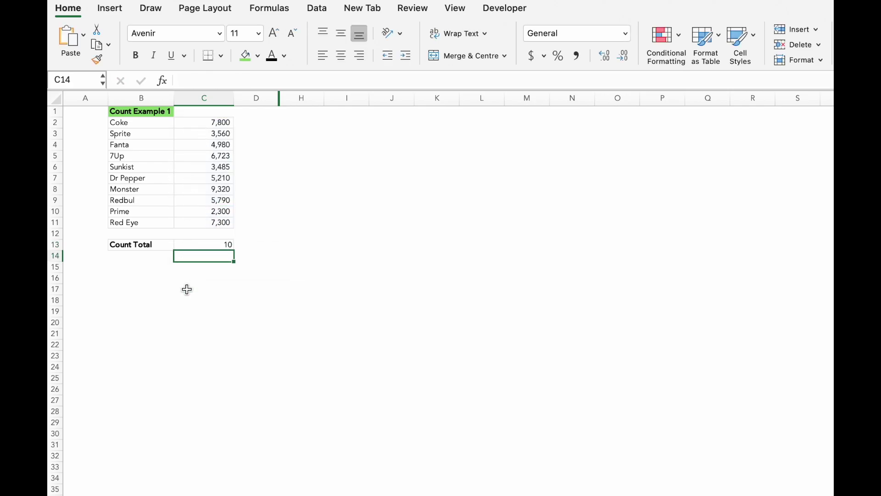
{"action": "left_click", "coordinate": [188, 308]}
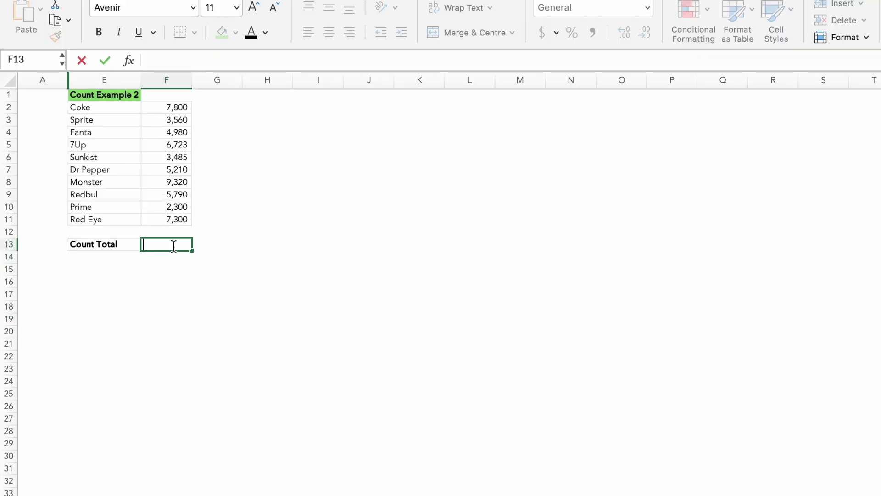
Enter =COUNT(E2:E11) in F13, which returns 0 for the drink names.
{"action": "type", "text": "=cou"}
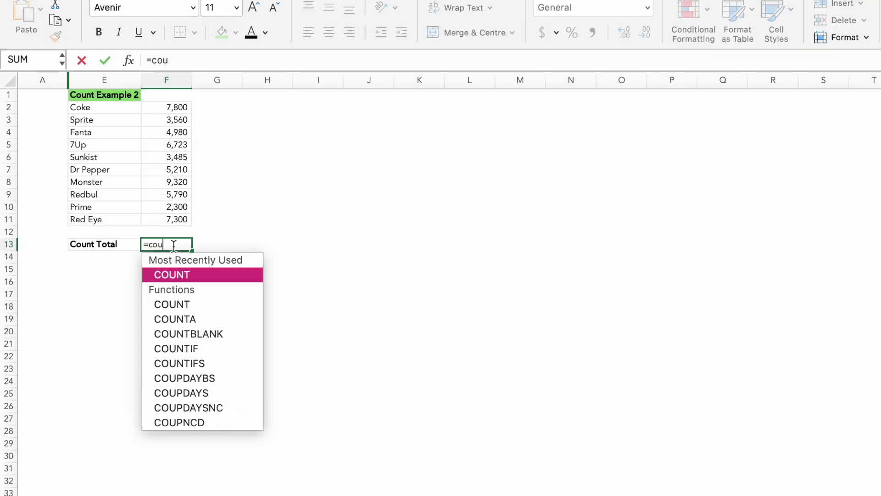
{"action": "type", "text": "nt("}
{"action": "key", "text": "Left"}
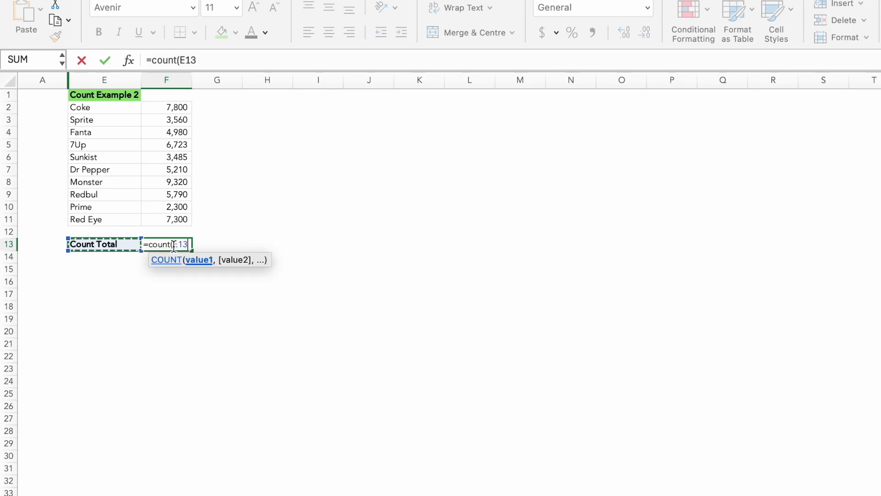
{"action": "key", "text": "Up"}
{"action": "key", "text": "Up"}
{"action": "key", "text": "shift+Up"}
{"action": "key", "text": "shift+Up"}
{"action": "key", "text": "shift+Up"}
{"action": "key", "text": "shift+Up"}
{"action": "key", "text": "shift+Up"}
{"action": "key", "text": "shift+Up"}
{"action": "key", "text": "shift+Up"}
{"action": "key", "text": "shift+Up"}
{"action": "key", "text": "shift+Up"}
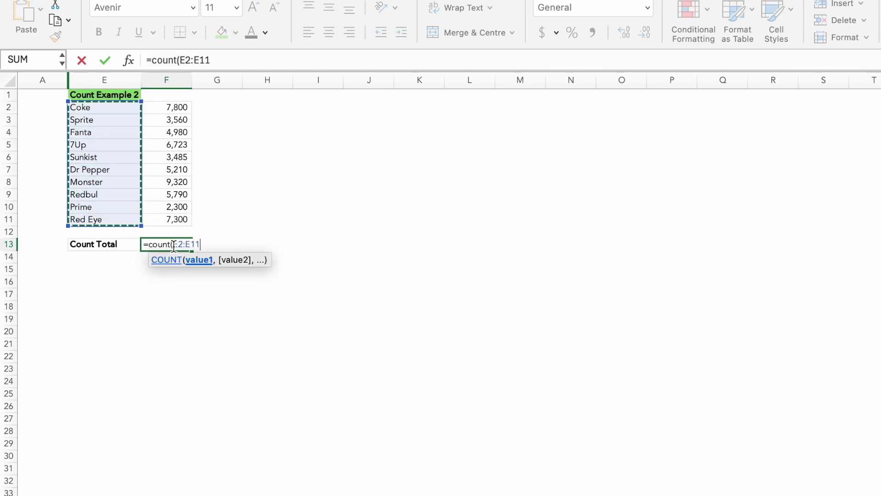
{"action": "key", "text": "Return"}
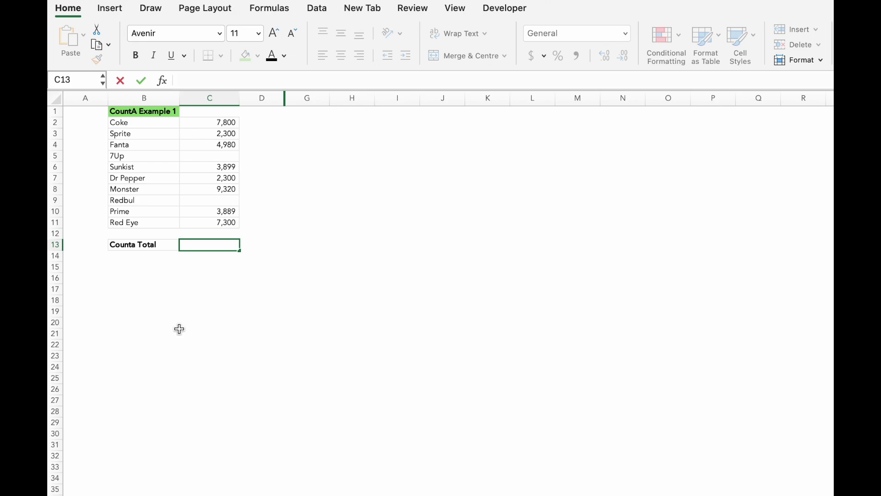
Enter =COUNTA(B2:B11) in C13 so the Counta Total shows 10.
{"action": "type", "text": "=counta"}
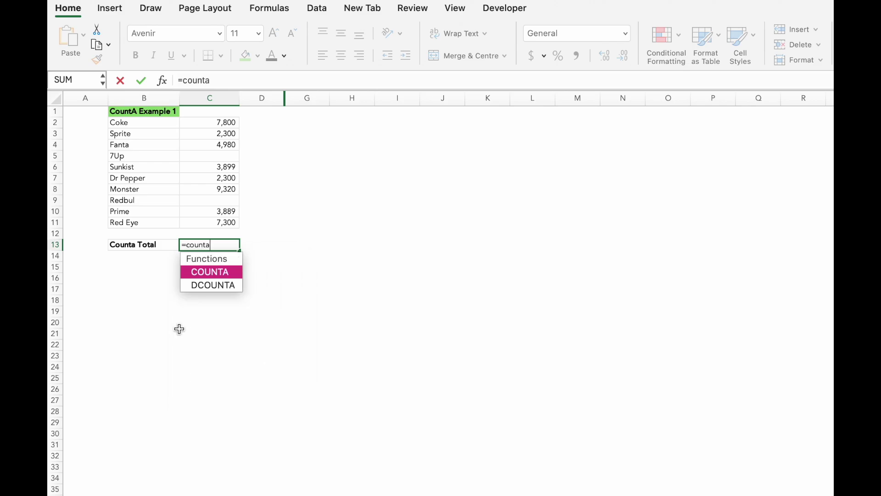
{"action": "key", "text": "Tab"}
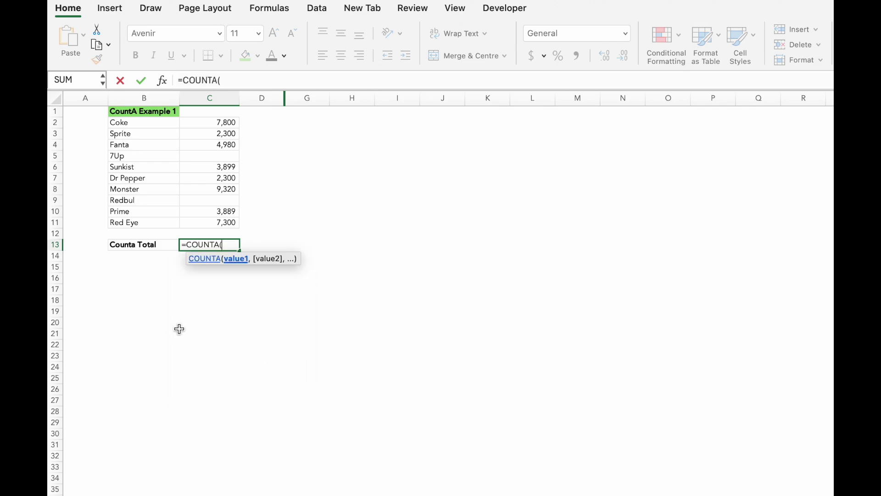
{"action": "left_click", "coordinate": [149, 127]}
{"action": "key", "text": "shift+Down"}
{"action": "key", "text": "shift+Down"}
{"action": "key", "text": "shift+Down"}
{"action": "key", "text": "shift+Down"}
{"action": "key", "text": "shift+Down"}
{"action": "key", "text": "shift+Down"}
{"action": "key", "text": "shift+Down"}
{"action": "key", "text": "shift+Down"}
{"action": "key", "text": "shift+Down"}
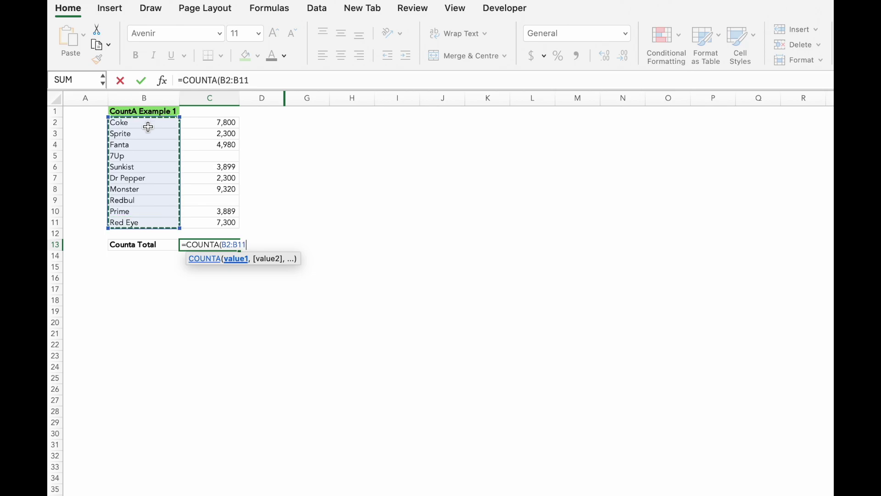
{"action": "type", "text": ")"}
{"action": "key", "text": "Return"}
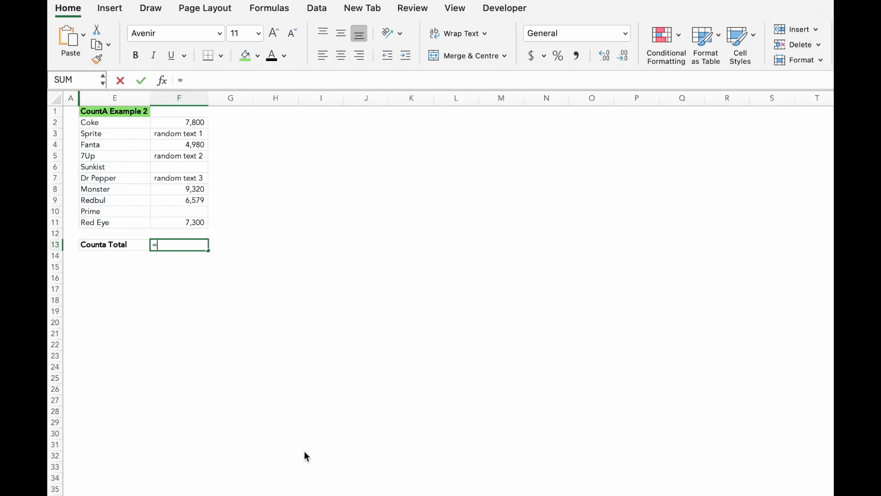
Enter =COUNTA(F2:F11) in F13 so the Counta Total shows 8.
{"action": "type", "text": "co"}
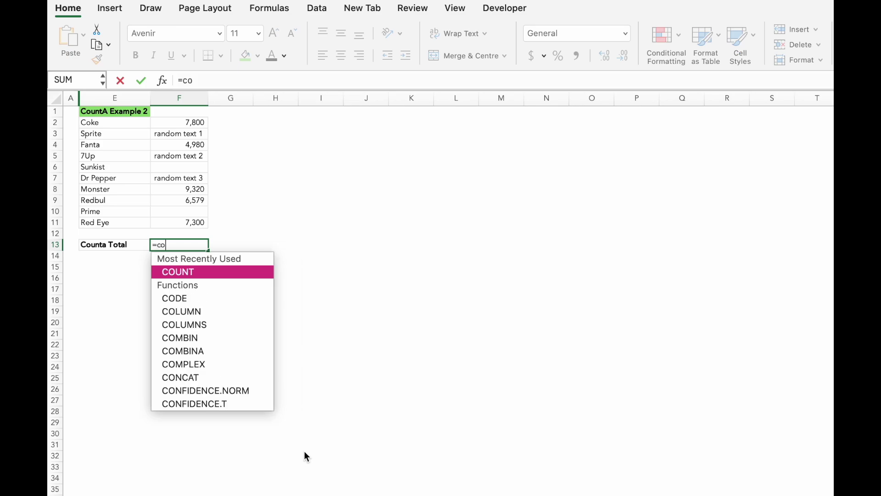
{"action": "type", "text": "unta"}
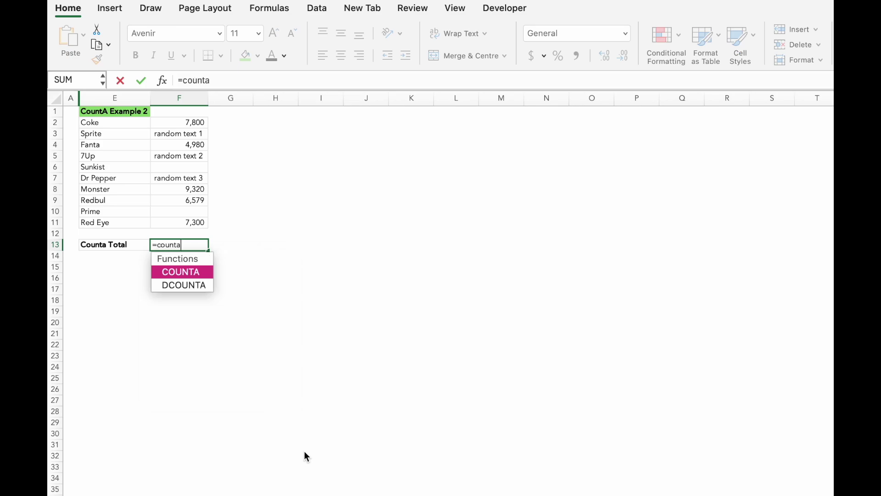
{"action": "key", "text": "Tab"}
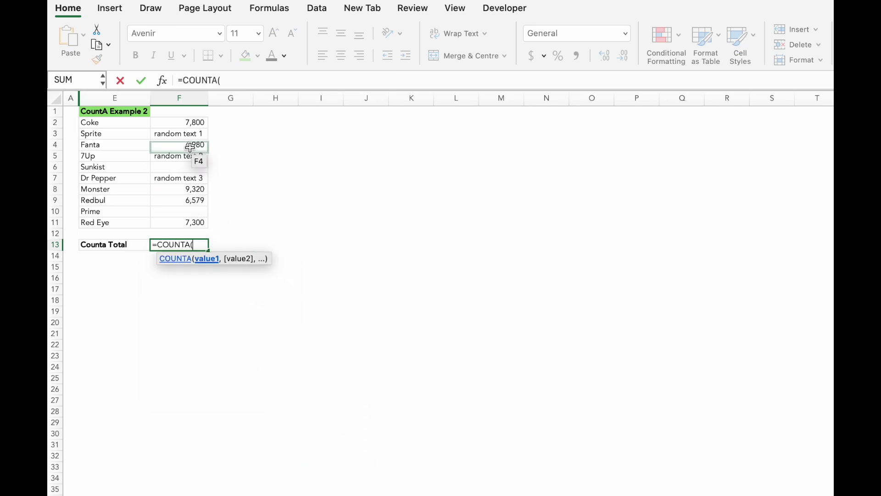
{"action": "left_click", "coordinate": [191, 123]}
{"action": "key", "text": "shift+Down"}
{"action": "key", "text": "shift+Down"}
{"action": "key", "text": "shift+Down"}
{"action": "key", "text": "shift+Down"}
{"action": "key", "text": "shift+Down"}
{"action": "key", "text": "shift+Down"}
{"action": "key", "text": "shift+Down"}
{"action": "key", "text": "shift+Down"}
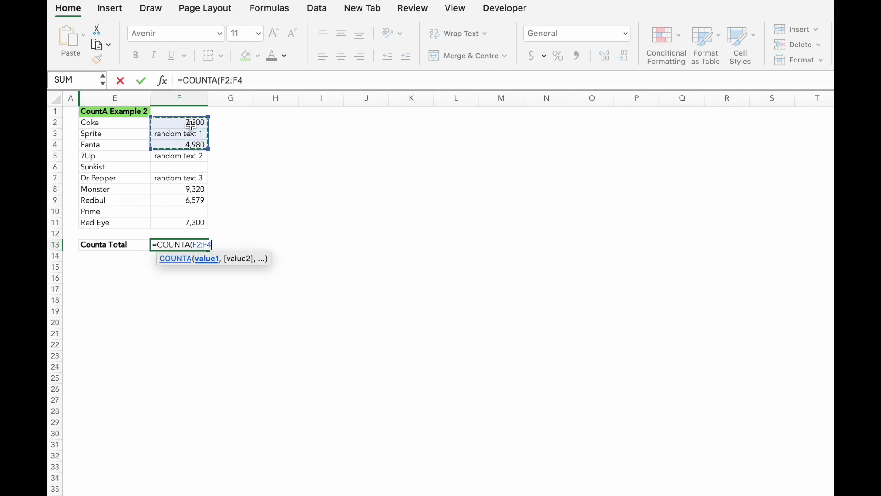
{"action": "key", "text": "shift+Down"}
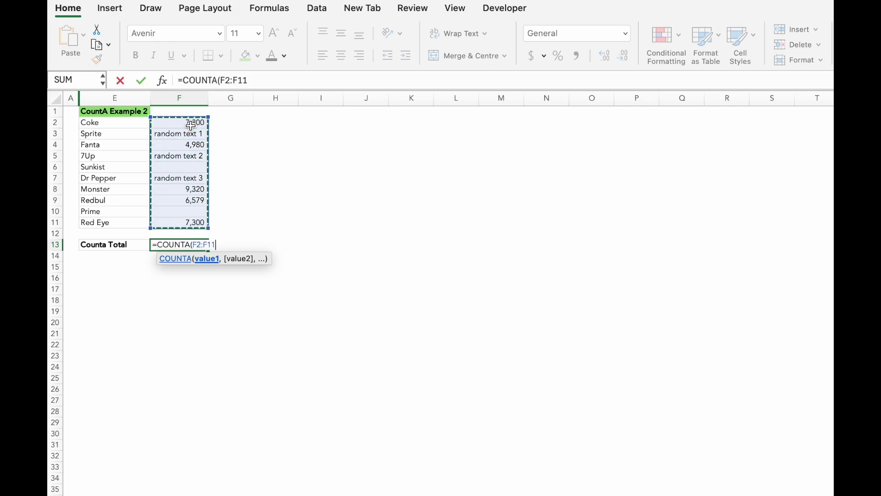
{"action": "key", "text": "Return"}
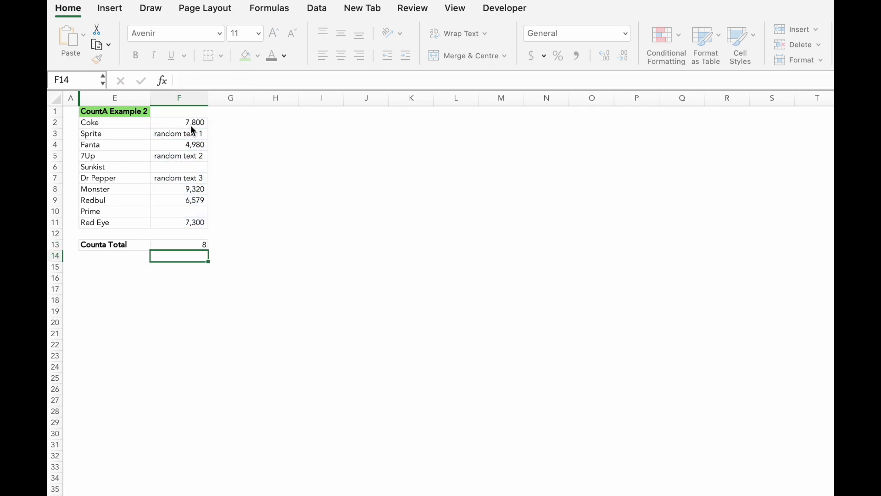
{"action": "left_click", "coordinate": [201, 123]}
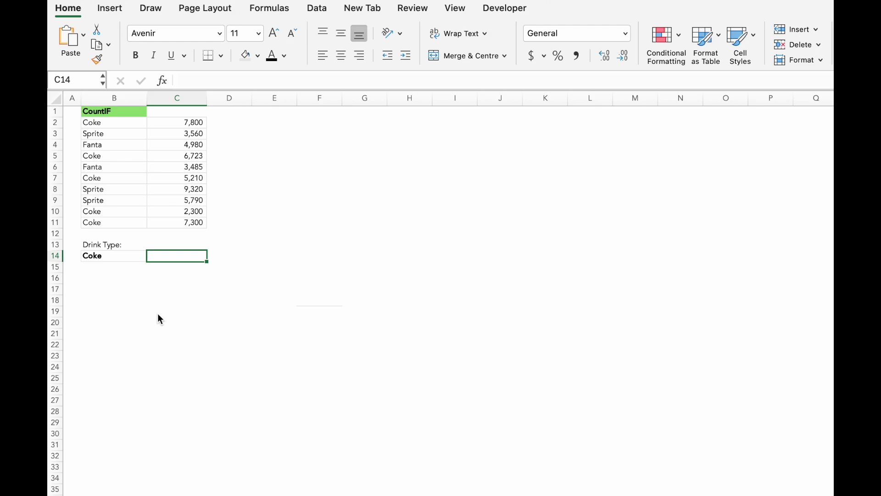
Enter =COUNTIF(B2:B11,B14) in C14 to count 5 Cokes.
{"action": "type", "text": "="}
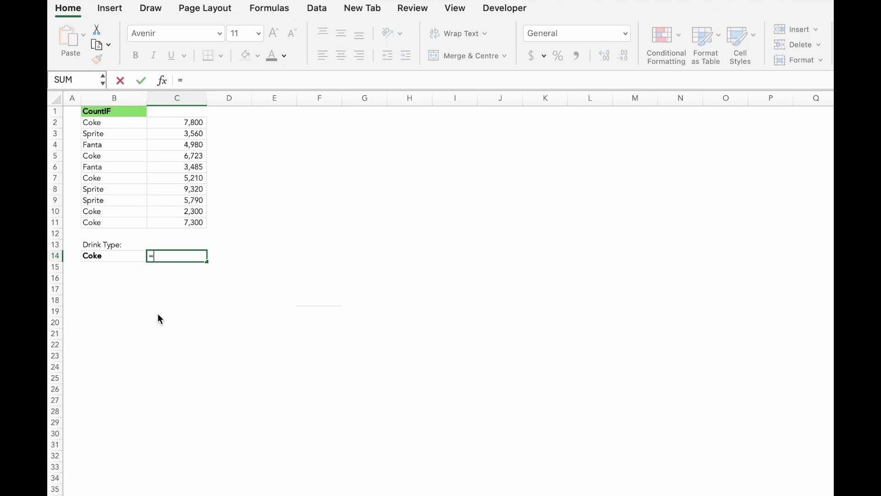
{"action": "type", "text": "countif"}
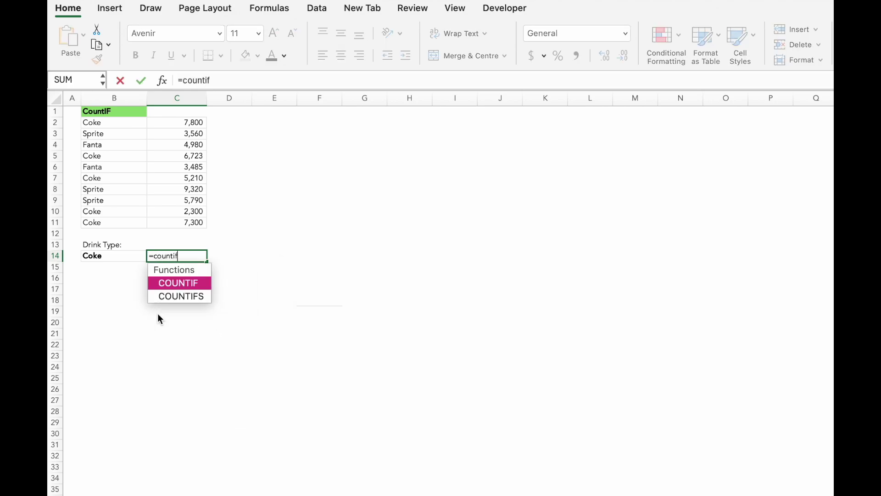
{"action": "key", "text": "Tab"}
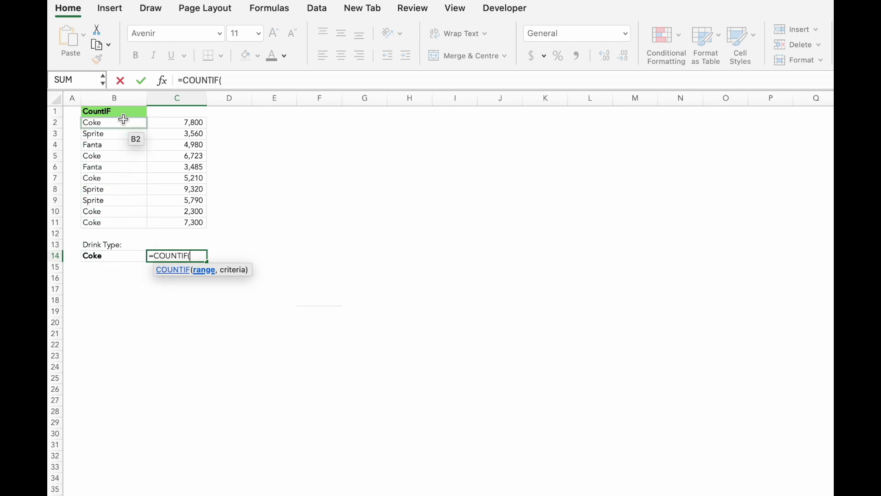
{"action": "left_click_drag", "start_coordinate": [122, 118], "coordinate": [113, 227]}
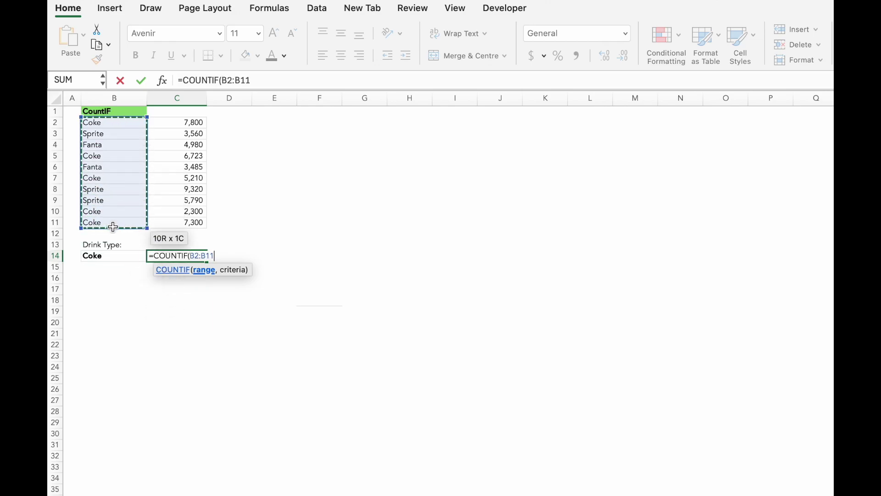
{"action": "type", "text": ","}
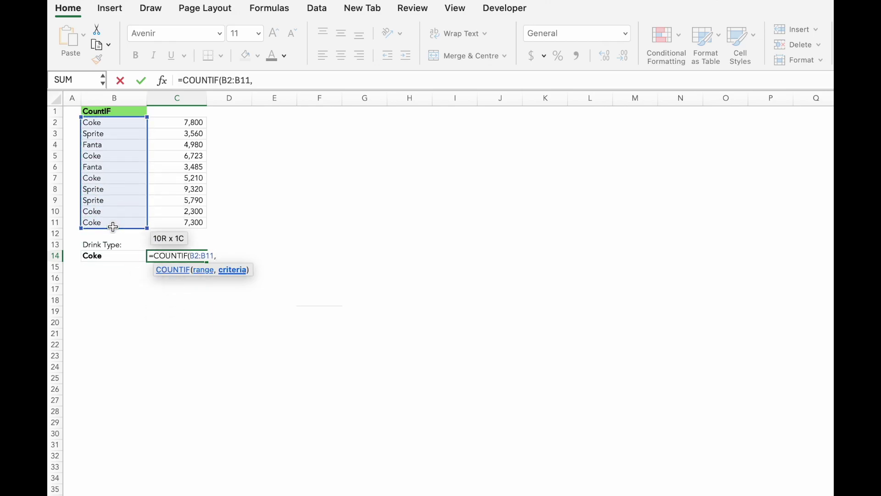
{"action": "left_click", "coordinate": [107, 256]}
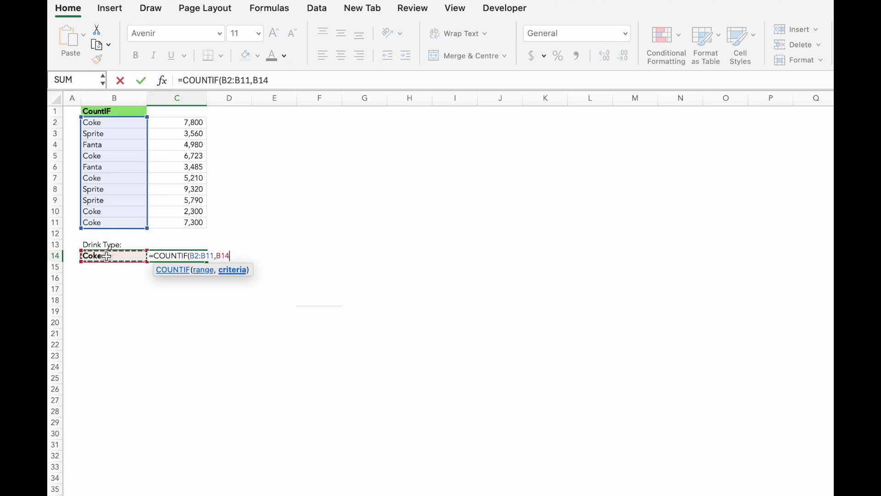
{"action": "key", "text": "Return"}
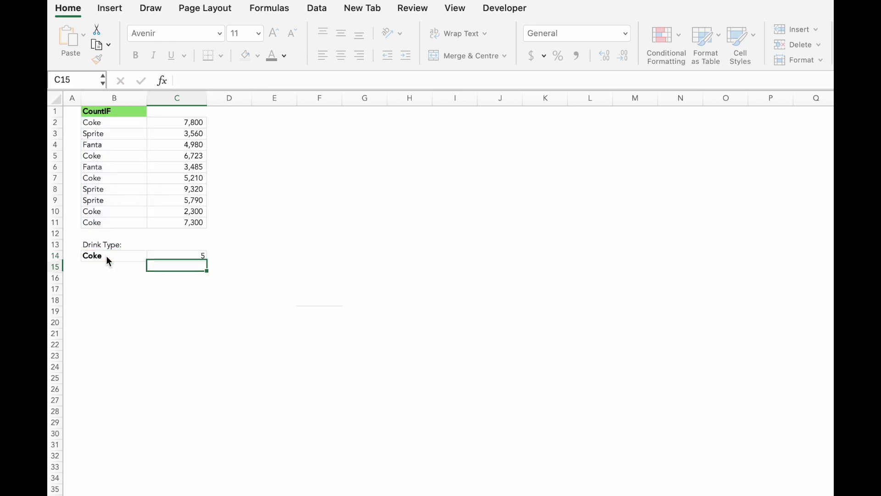
{"action": "left_click", "coordinate": [137, 122]}
{"action": "left_click_drag", "start_coordinate": [115, 156], "coordinate": [188, 157]}
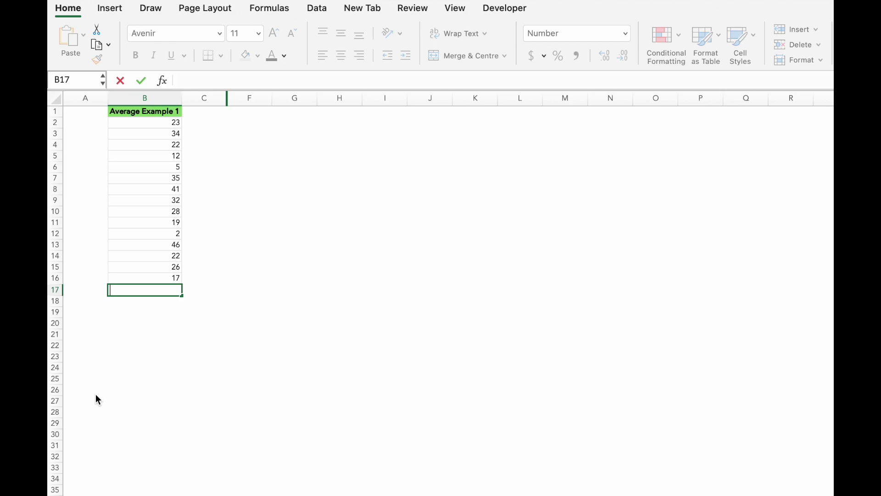
Put a bold =AVERAGE(B2:B16) in B17, showing 24.
{"action": "key", "text": "super+b"}
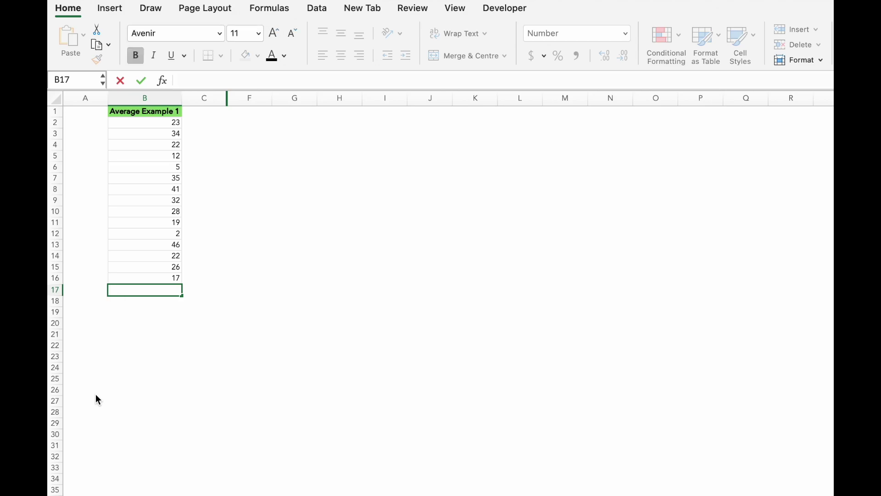
{"action": "type", "text": "=aver"}
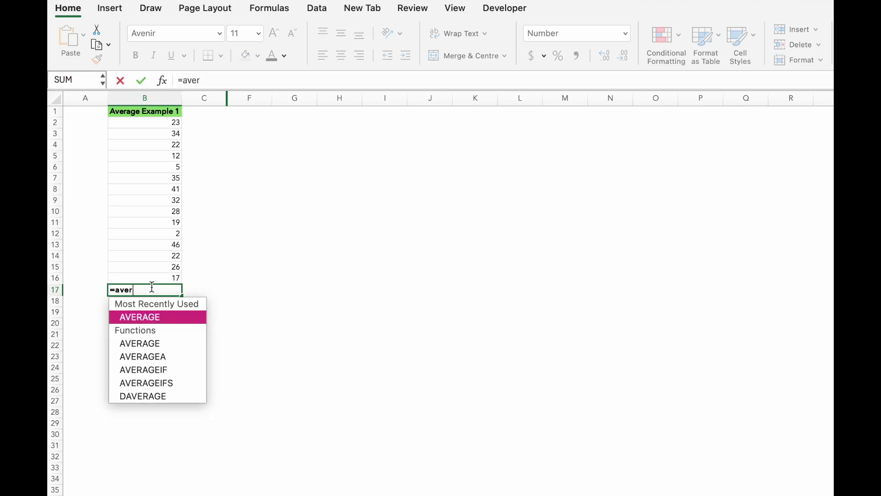
{"action": "key", "text": "Tab"}
{"action": "key", "text": "Up"}
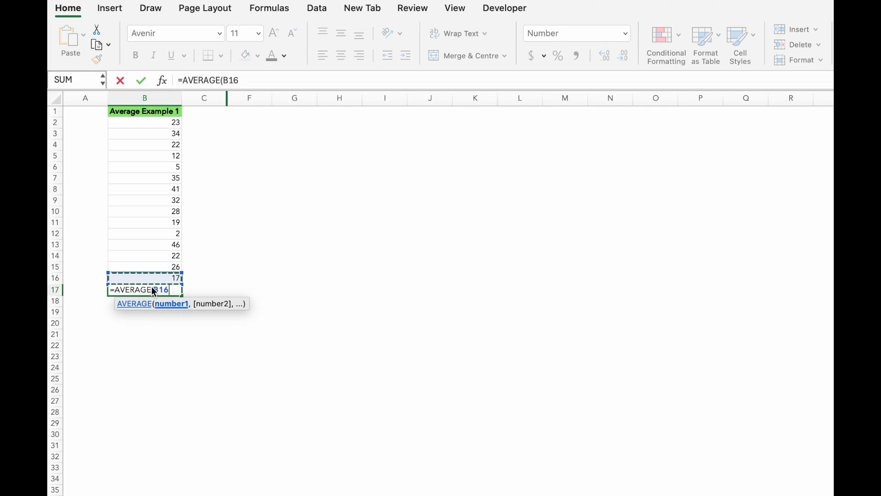
{"action": "key", "text": "shift+Up"}
{"action": "key", "text": "shift+Up"}
{"action": "key", "text": "shift+Up"}
{"action": "key", "text": "shift+Up"}
{"action": "key", "text": "shift+Up"}
{"action": "key", "text": "shift+Up"}
{"action": "key", "text": "shift+Up"}
{"action": "key", "text": "shift+Up"}
{"action": "key", "text": "shift+Up"}
{"action": "key", "text": "shift+Up"}
{"action": "key", "text": "shift+Up"}
{"action": "key", "text": "shift+Up"}
{"action": "key", "text": "shift+Up"}
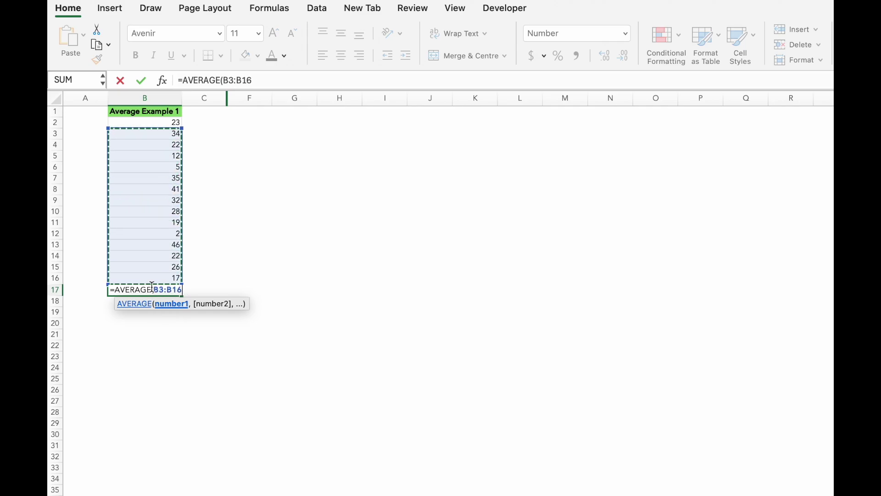
{"action": "key", "text": "shift+Up"}
{"action": "type", "text": ")"}
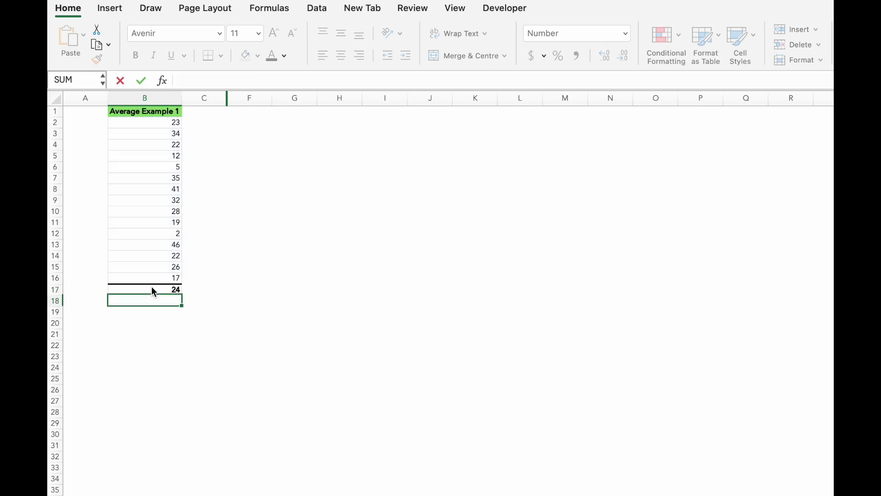
{"action": "key", "text": "Escape"}
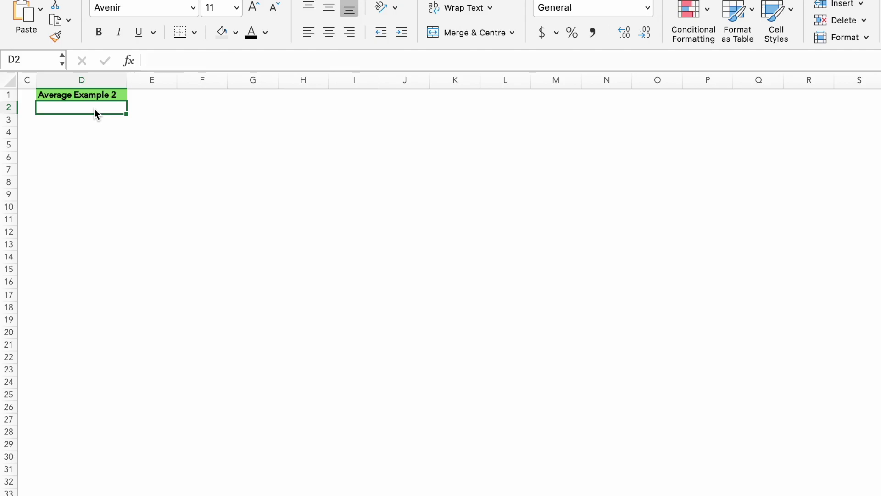
Enter =AVERAGE(100,200,300,400) in D2 and check that it shows 250.
{"action": "type", "text": "=av"}
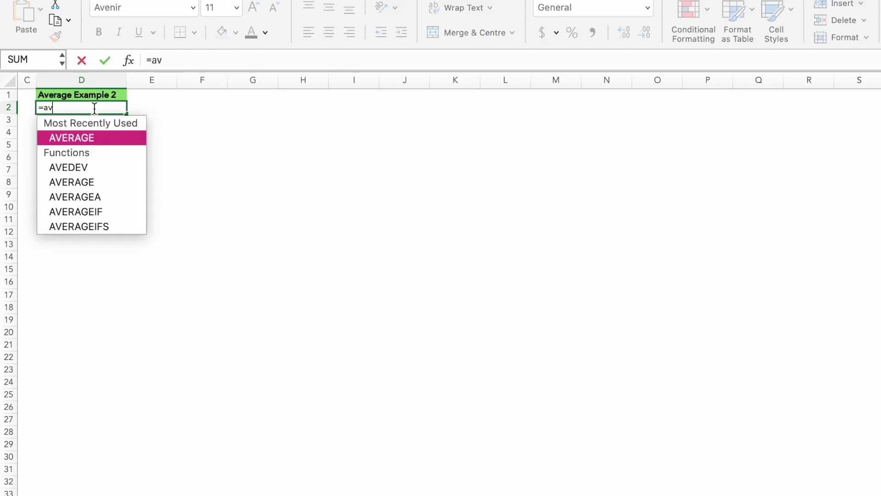
{"action": "type", "text": "erage"}
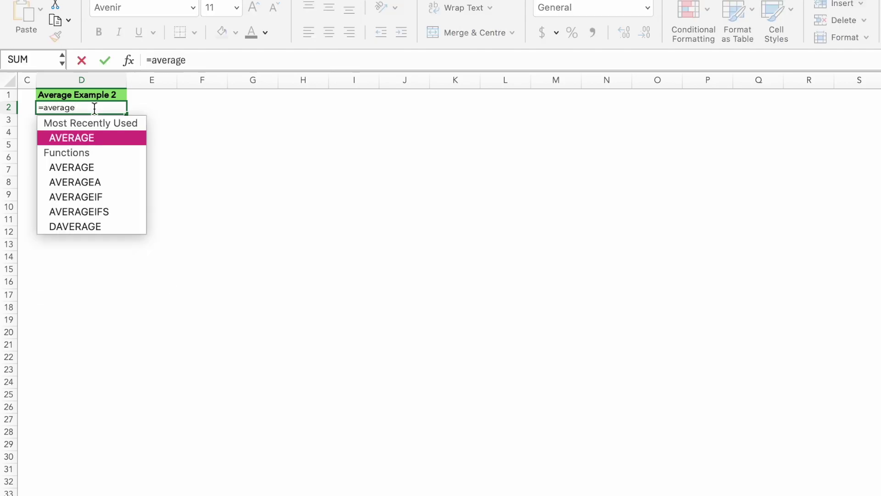
{"action": "type", "text": "("}
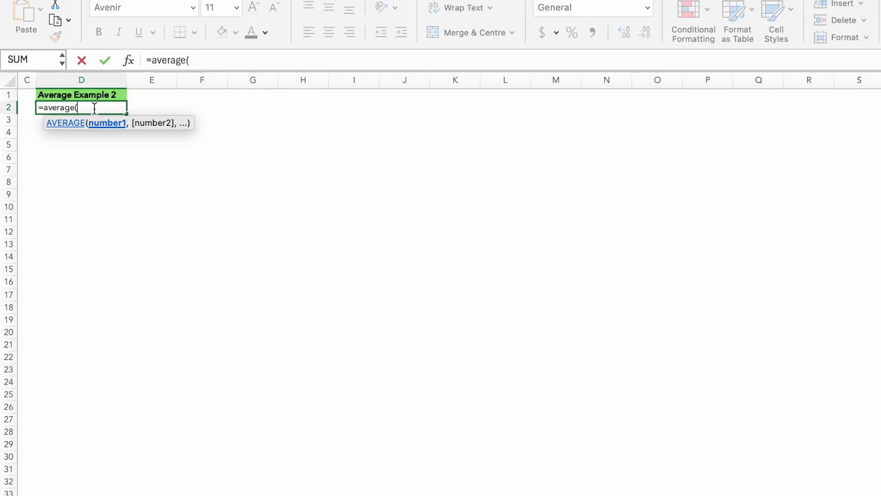
{"action": "type", "text": "100,"}
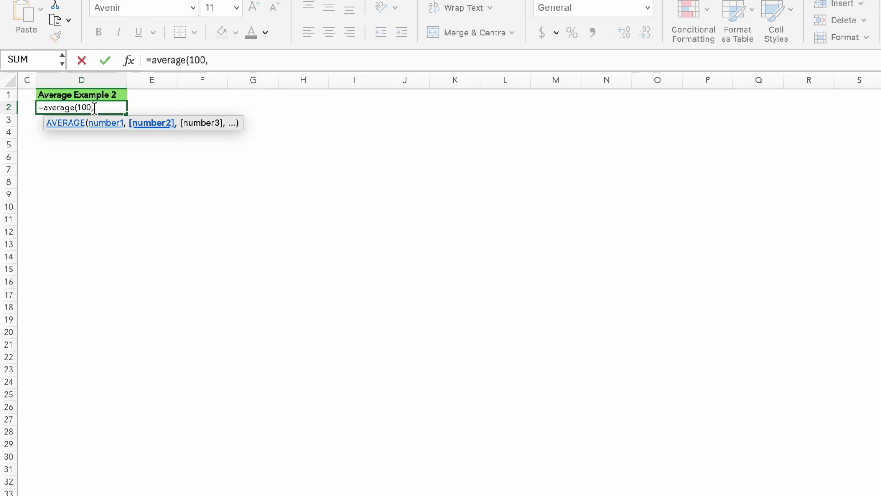
{"action": "type", "text": "200,300,"}
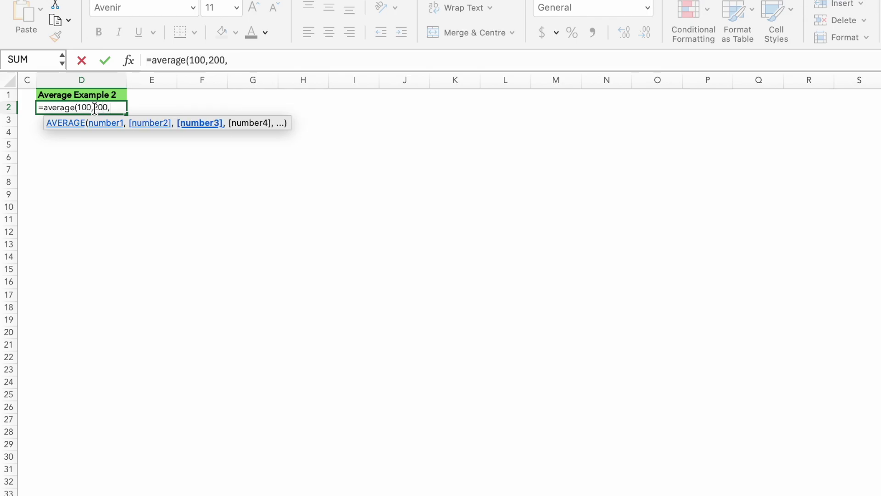
{"action": "type", "text": "4"}
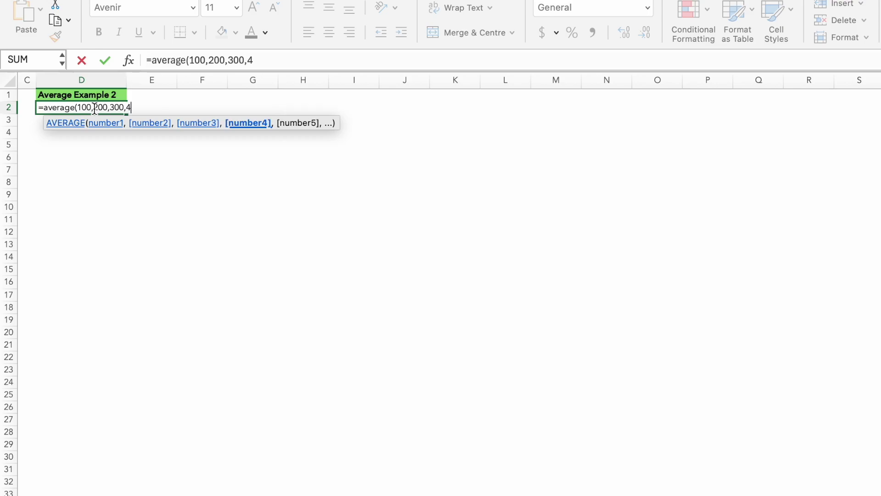
{"action": "type", "text": "00)"}
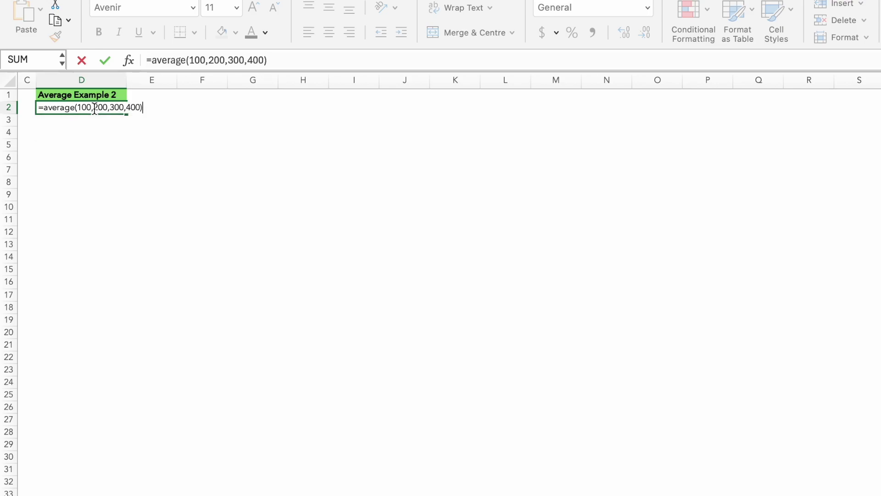
{"action": "key", "text": "Return"}
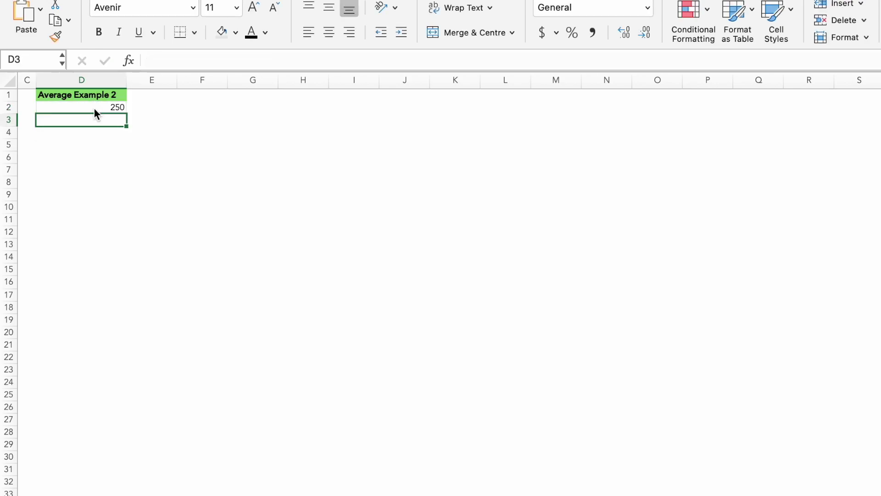
{"action": "left_click", "coordinate": [94, 109]}
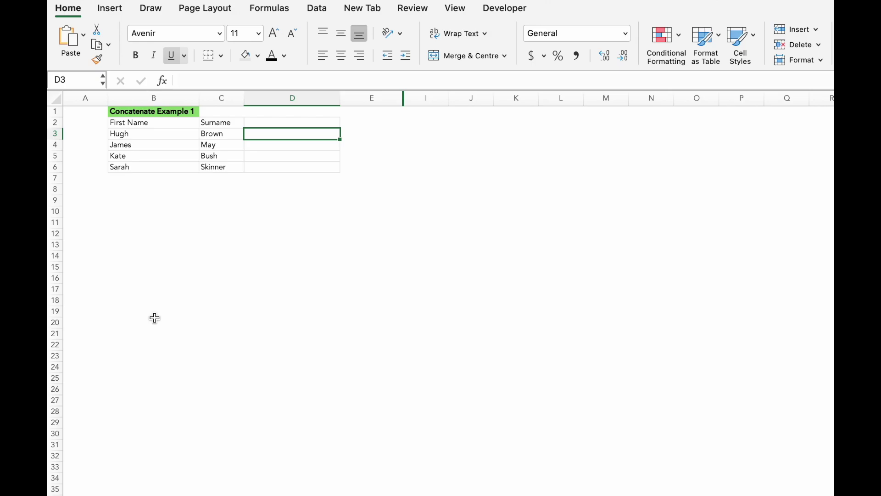
Enter =CONCATENATE(B3,C3) in D3 to join the names into HughBrown.
{"action": "type", "text": "=con"}
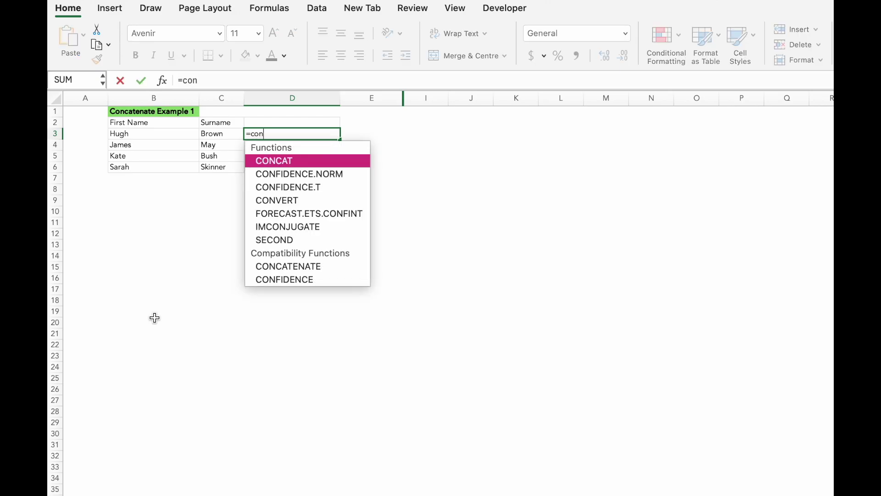
{"action": "double_click", "coordinate": [274, 266]}
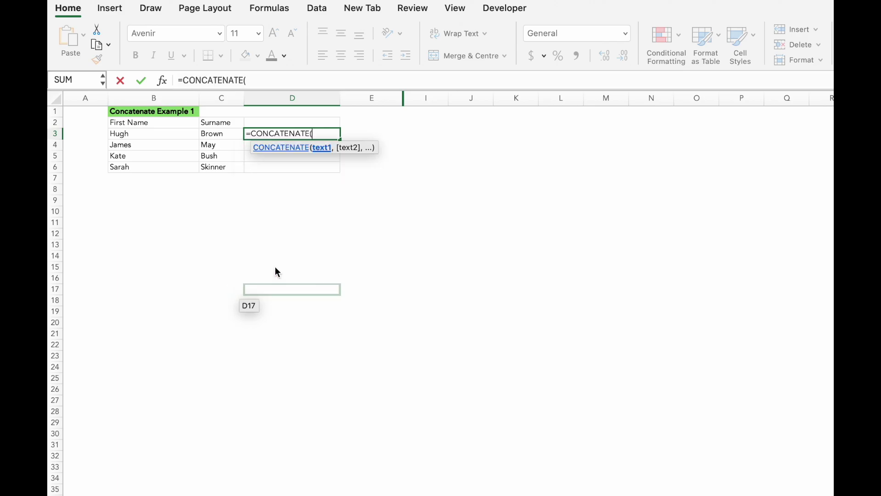
{"action": "left_click", "coordinate": [162, 133]}
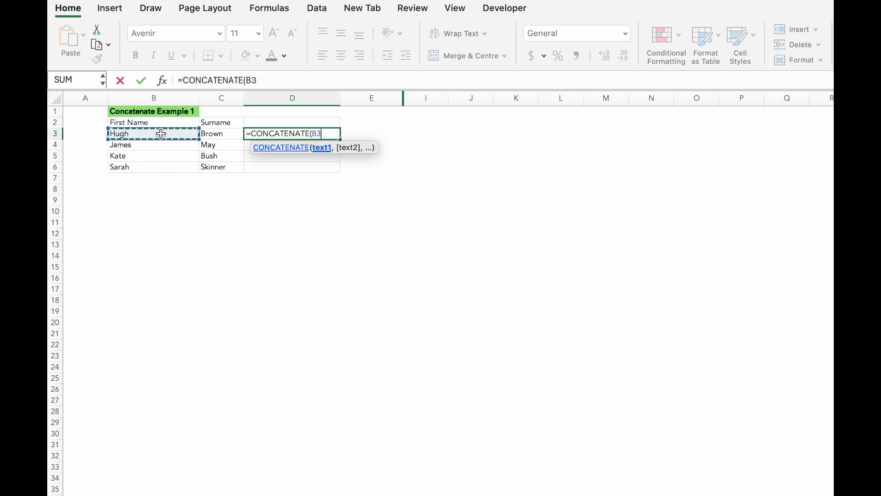
{"action": "type", "text": ","}
{"action": "left_click", "coordinate": [214, 133]}
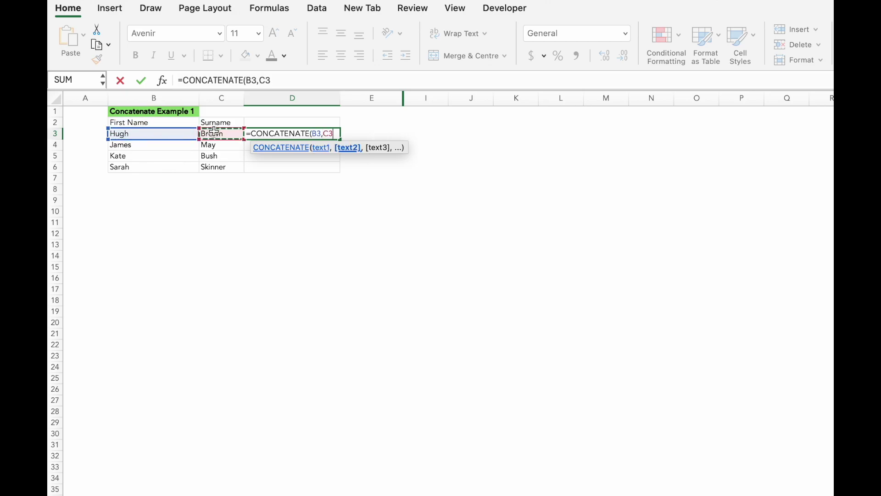
{"action": "type", "text": ")"}
{"action": "key", "text": "Return"}
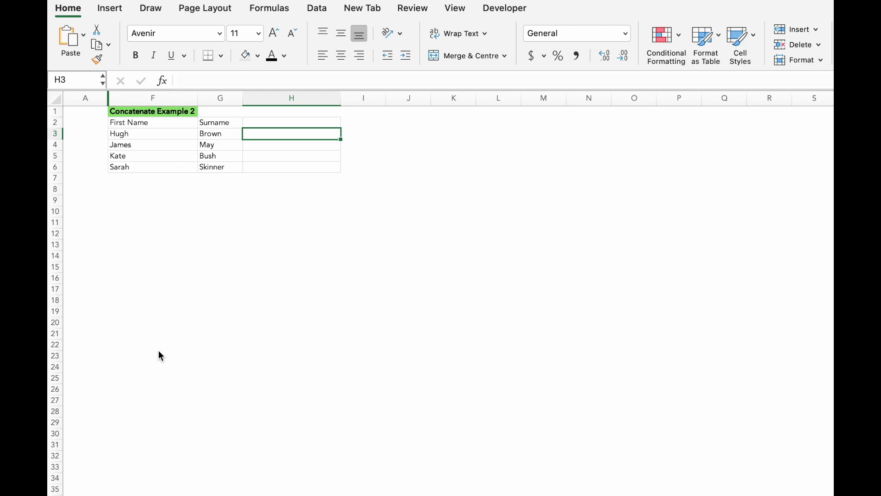
Enter =CONCATENATE(F3, " ",G3) in H3 to join first name and surname.
{"action": "type", "text": "=conca"}
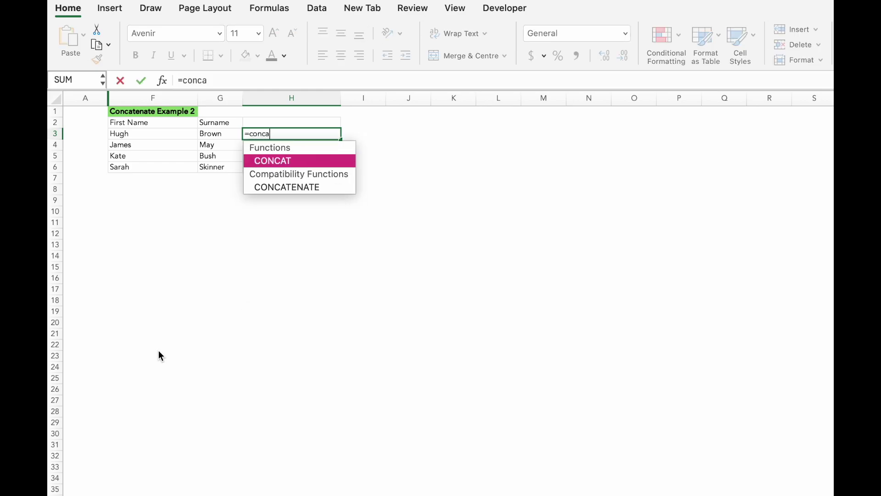
{"action": "double_click", "coordinate": [271, 187]}
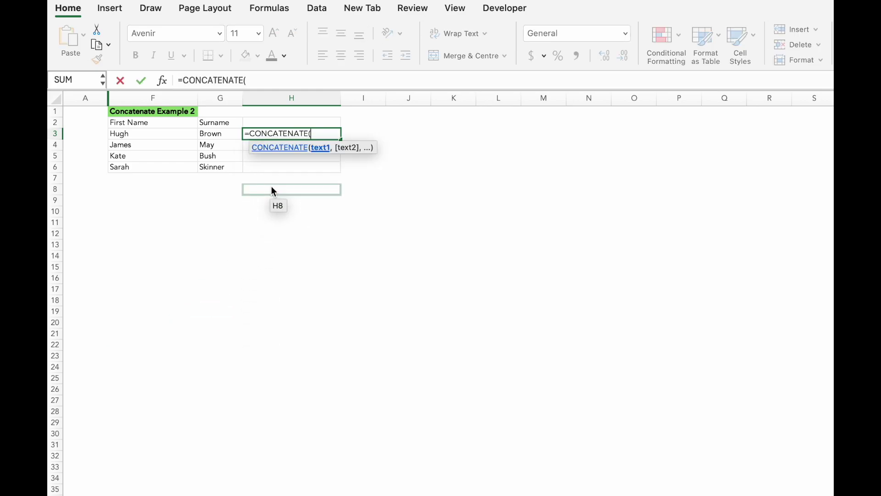
{"action": "left_click", "coordinate": [169, 136]}
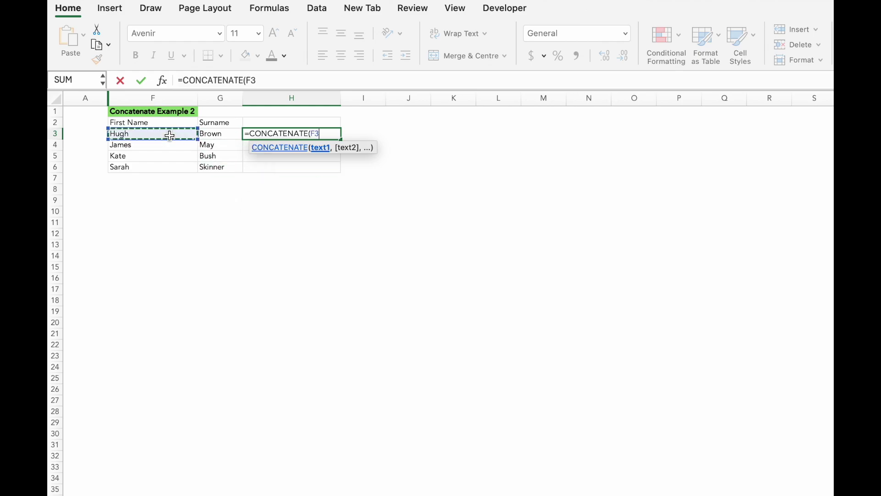
{"action": "type", "text": ","}
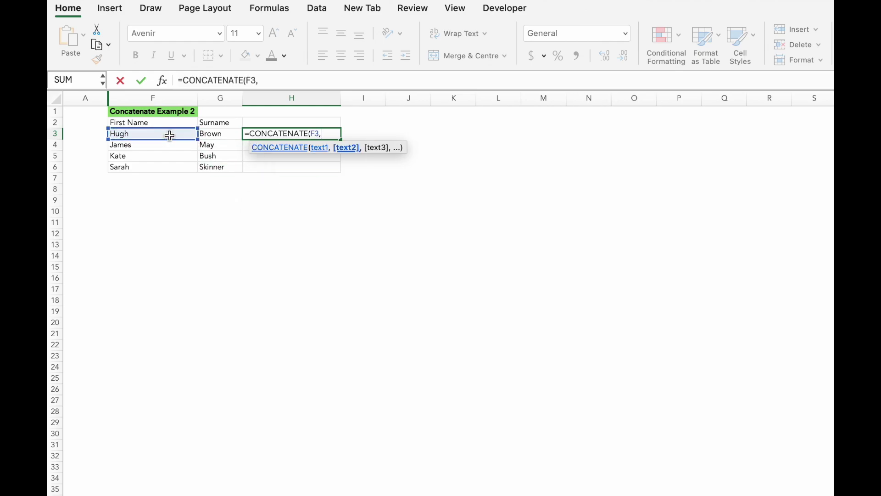
{"action": "type", "text": " \" \","}
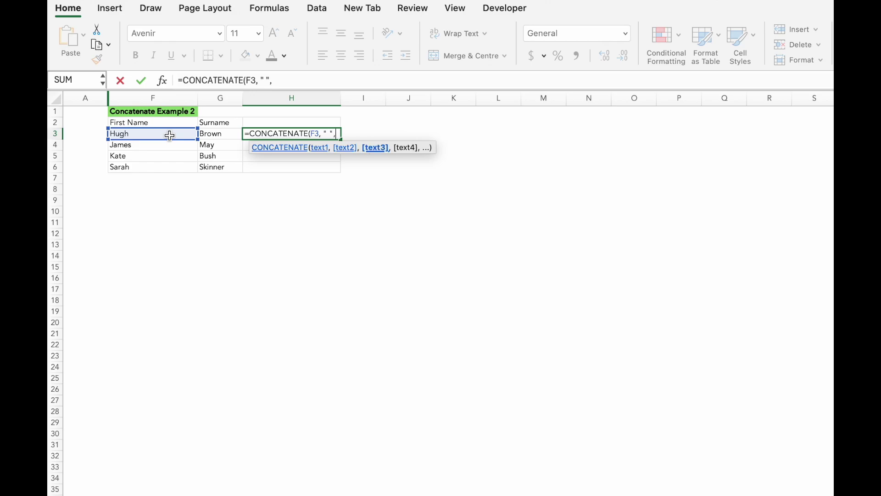
{"action": "left_click", "coordinate": [213, 132]}
{"action": "type", "text": ")"}
{"action": "key", "text": "Return"}
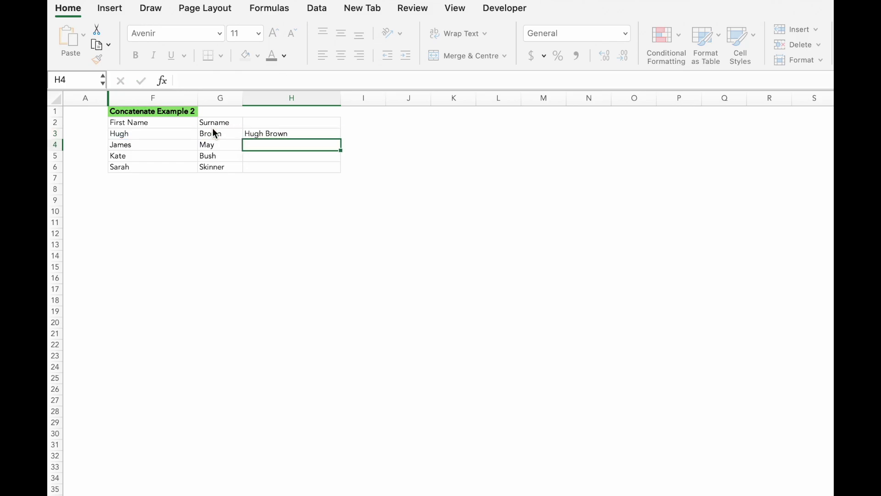
Fill H3's full-name formula down to H6.
{"action": "left_click", "coordinate": [283, 138]}
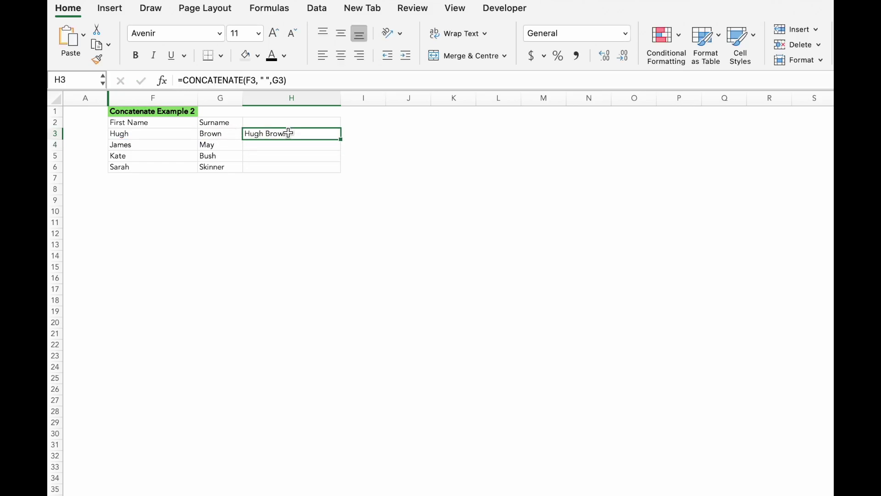
{"action": "double_click", "coordinate": [341, 139]}
{"action": "left_click", "coordinate": [395, 154]}
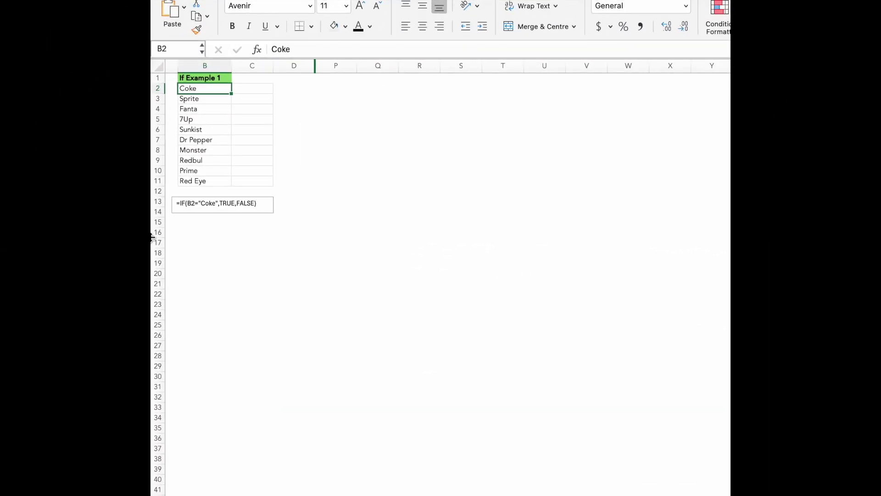
Step down column B's drinks from Sprite to Monster, then select C2.
{"action": "key", "text": "Down"}
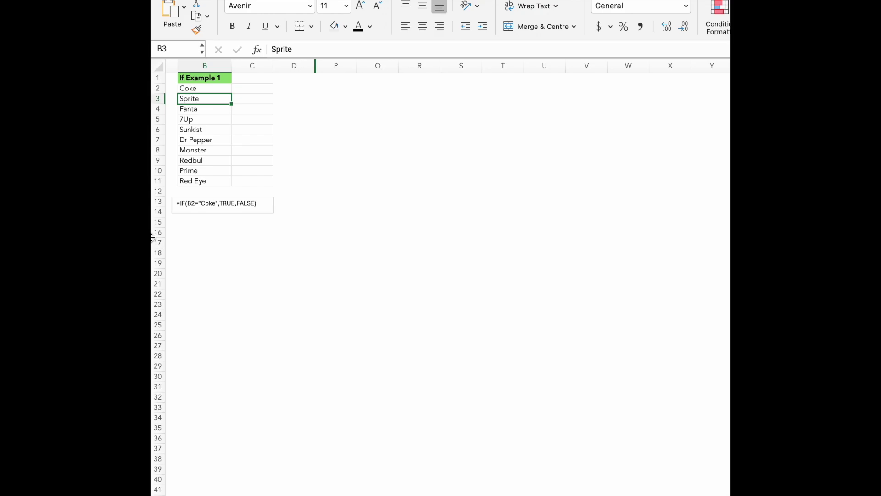
{"action": "key", "text": "Down"}
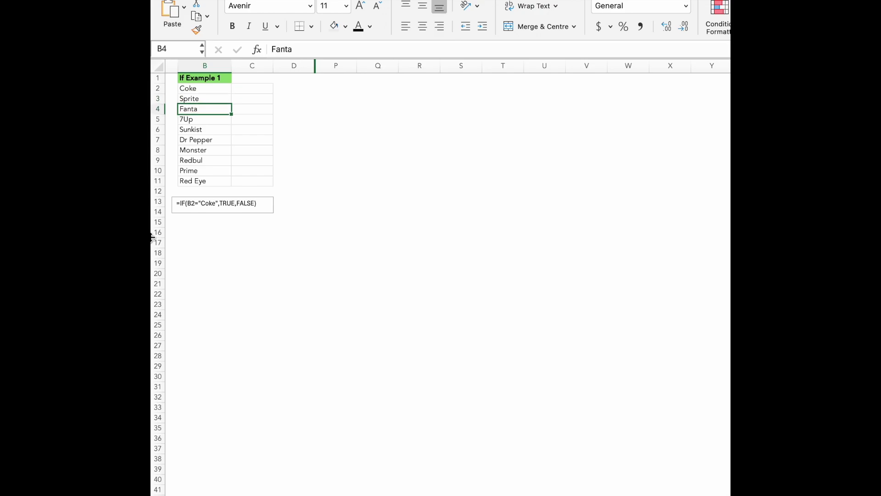
{"action": "key", "text": "Down"}
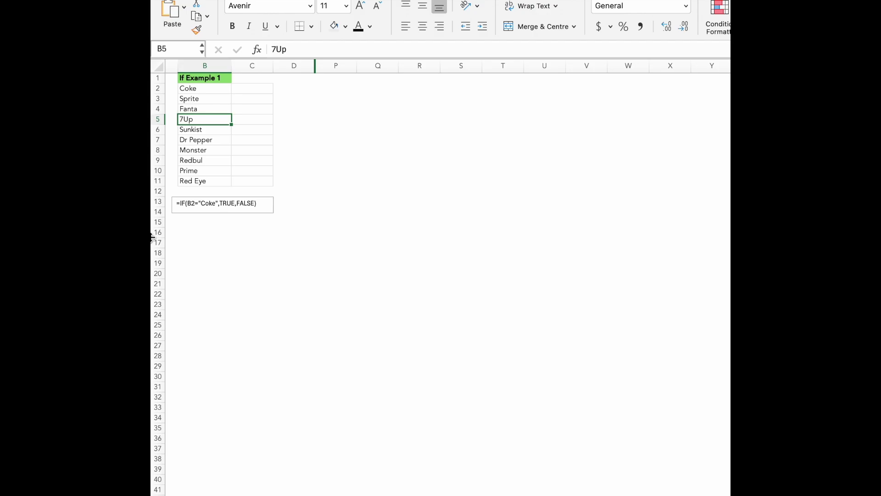
{"action": "key", "text": "Down"}
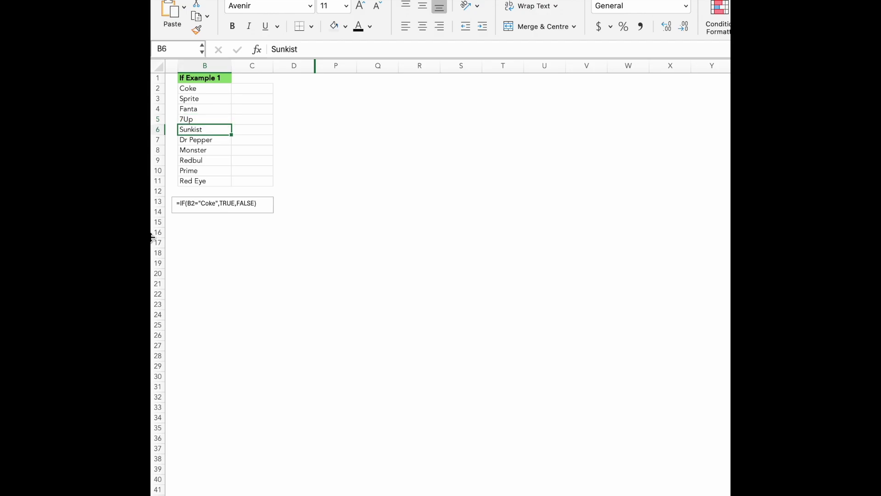
{"action": "key", "text": "Down"}
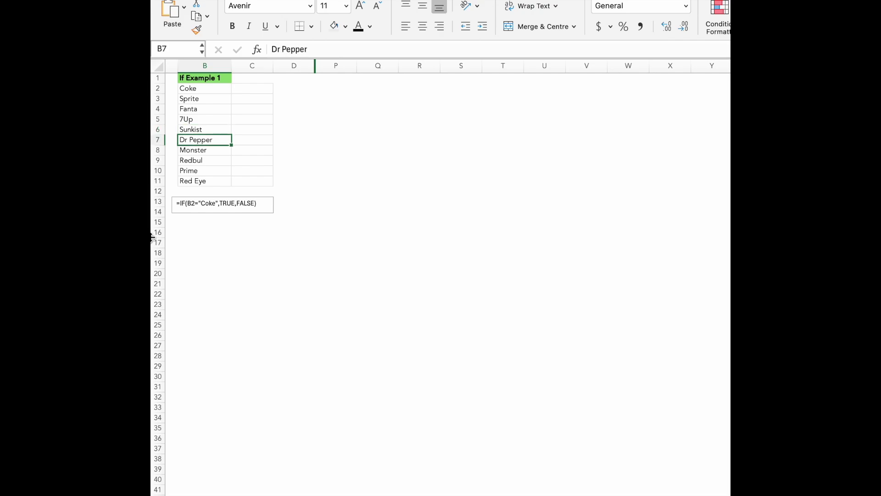
{"action": "key", "text": "Down"}
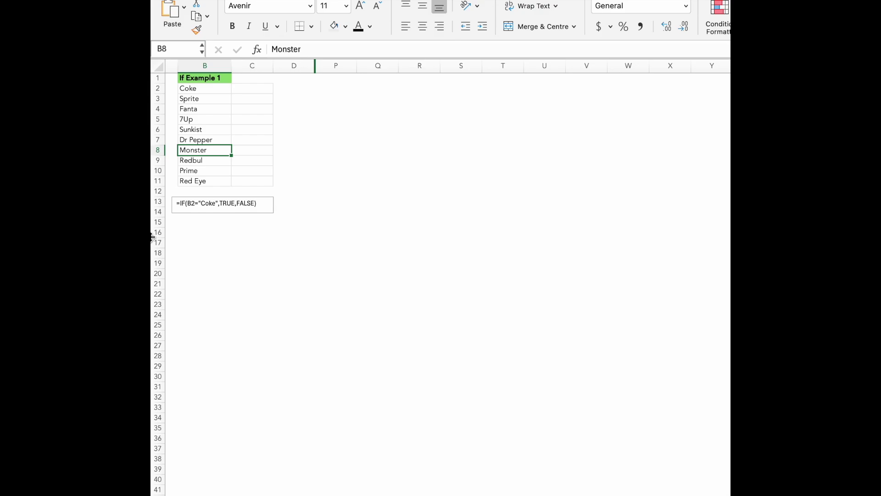
{"action": "left_click", "coordinate": [249, 89]}
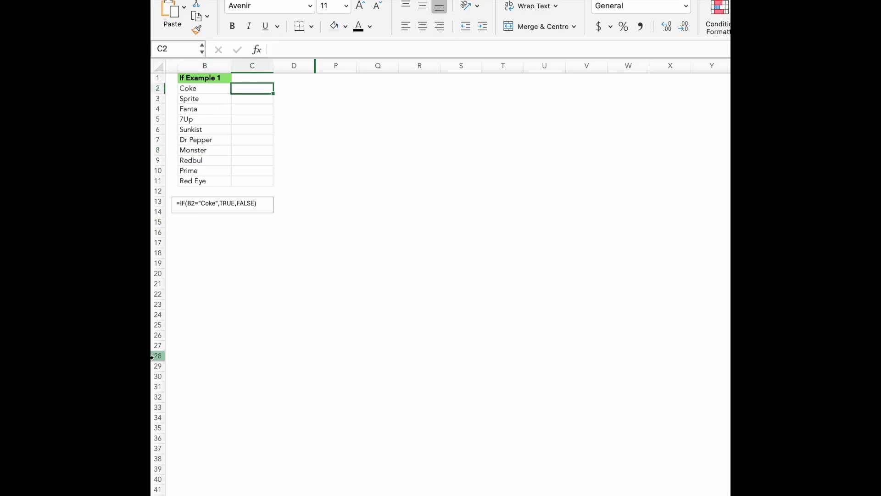
Enter =IF(B2="Coke",TRUE,FALSE) in C2 so it shows TRUE.
{"action": "type", "text": "=if"}
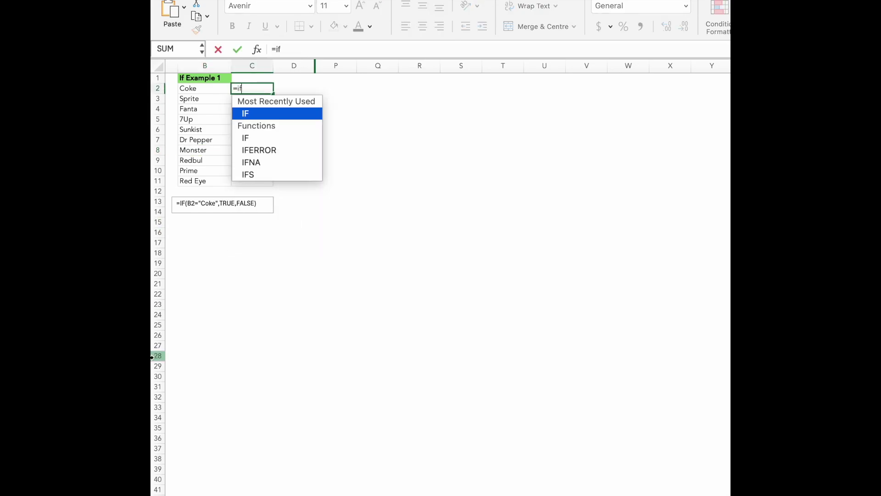
{"action": "key", "text": "Tab"}
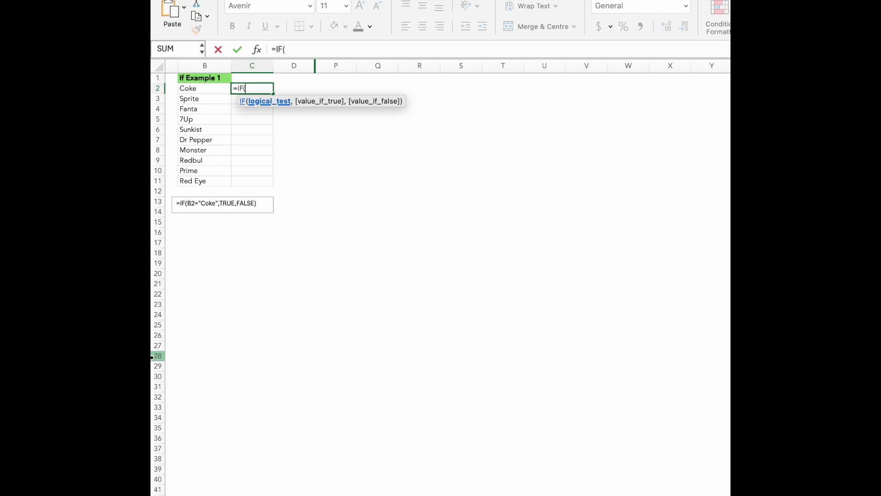
{"action": "type", "text": "b2"}
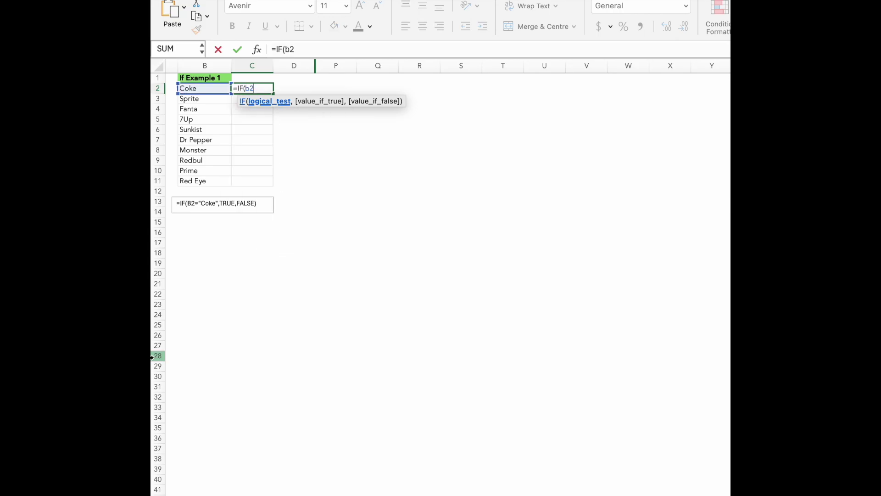
{"action": "type", "text": "=\"Coke\","}
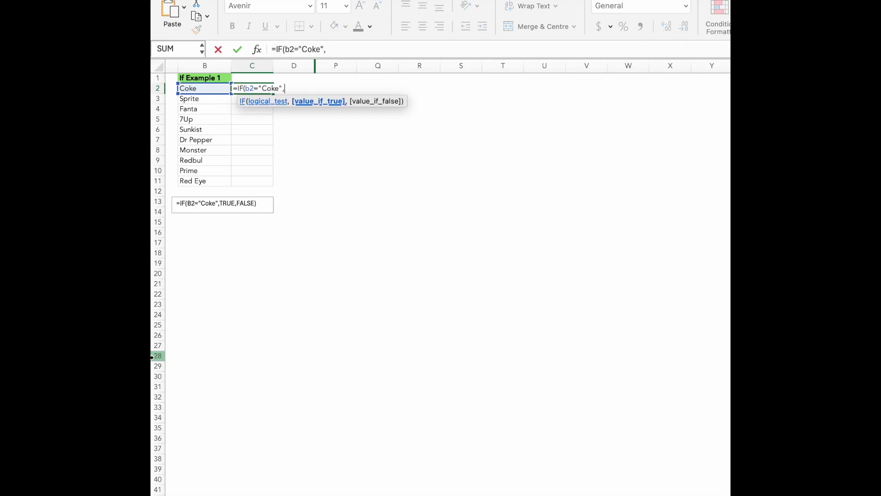
{"action": "type", "text": "true"}
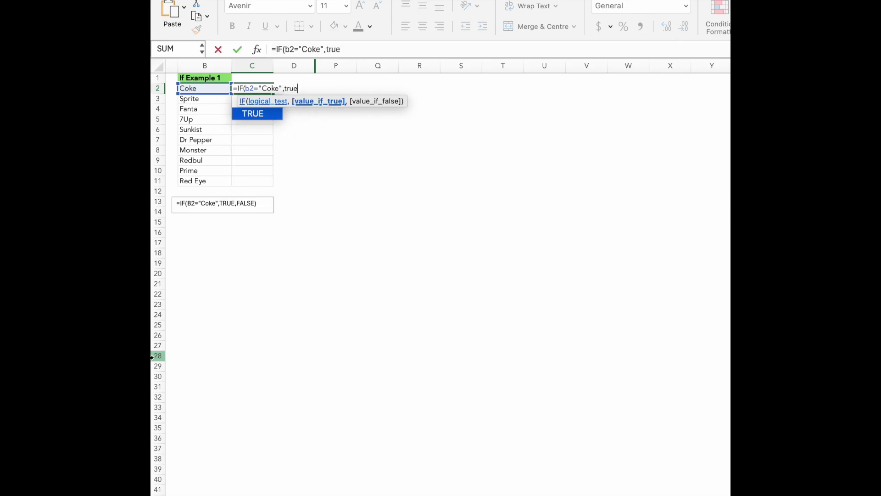
{"action": "key", "text": "Tab"}
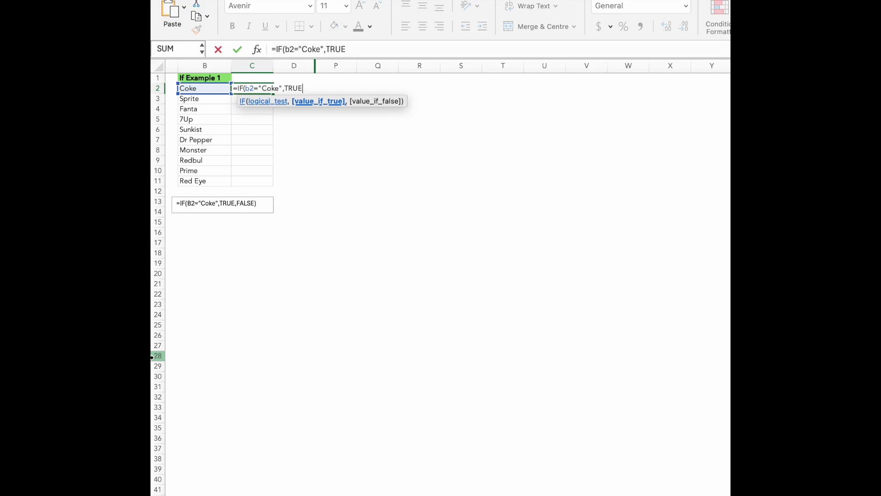
{"action": "type", "text": ","}
{"action": "type", "text": "fal"}
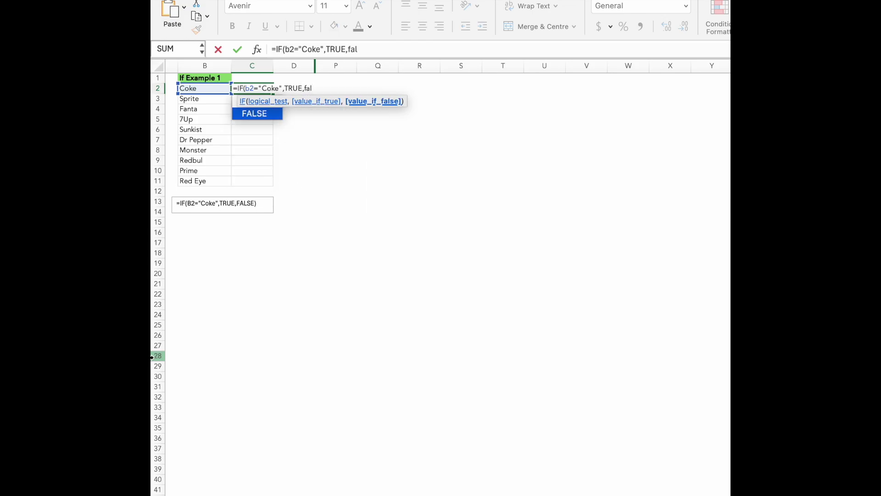
{"action": "key", "text": "Tab"}
{"action": "type", "text": ")"}
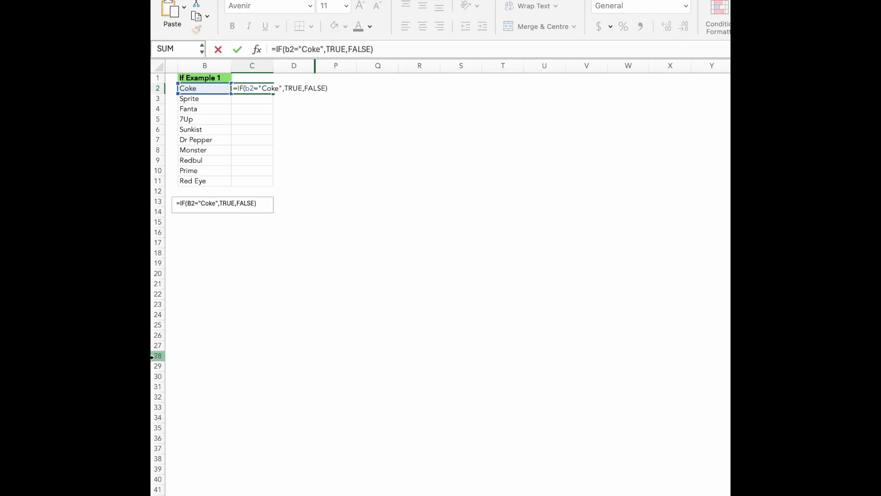
{"action": "key", "text": "Return"}
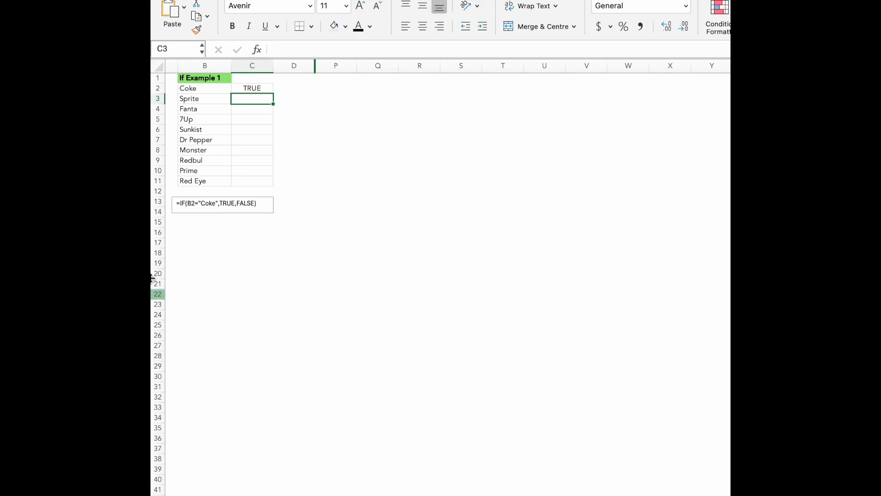
Fill C2's Coke test down to C11.
{"action": "left_click", "coordinate": [265, 89]}
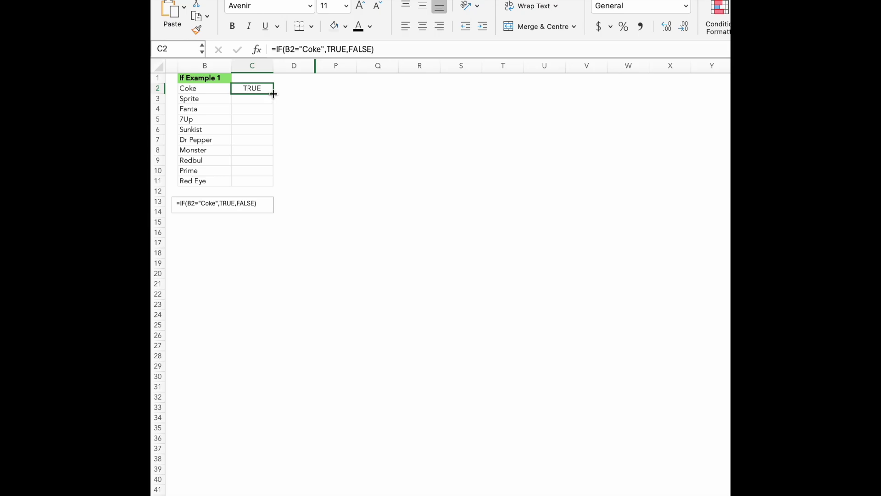
{"action": "double_click", "coordinate": [274, 93]}
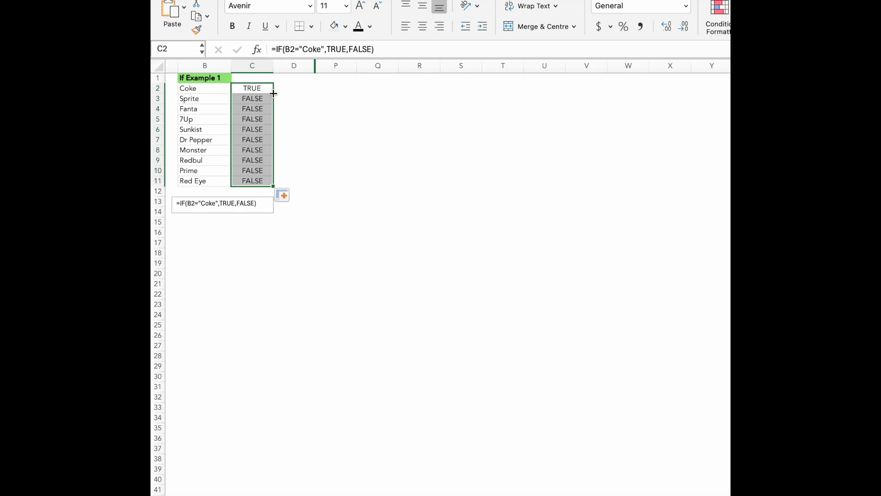
{"action": "left_click", "coordinate": [318, 144]}
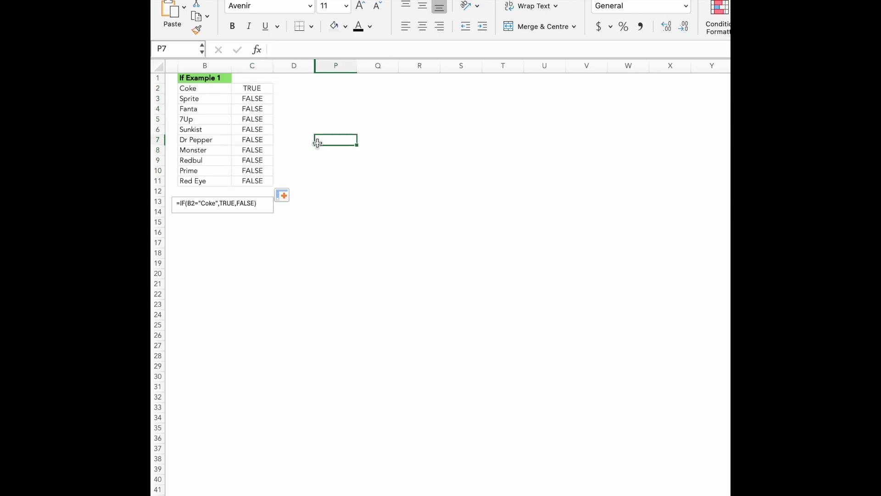
Check the copied IF formulas from C2 down to Dr Pepper's row.
{"action": "left_click", "coordinate": [265, 89]}
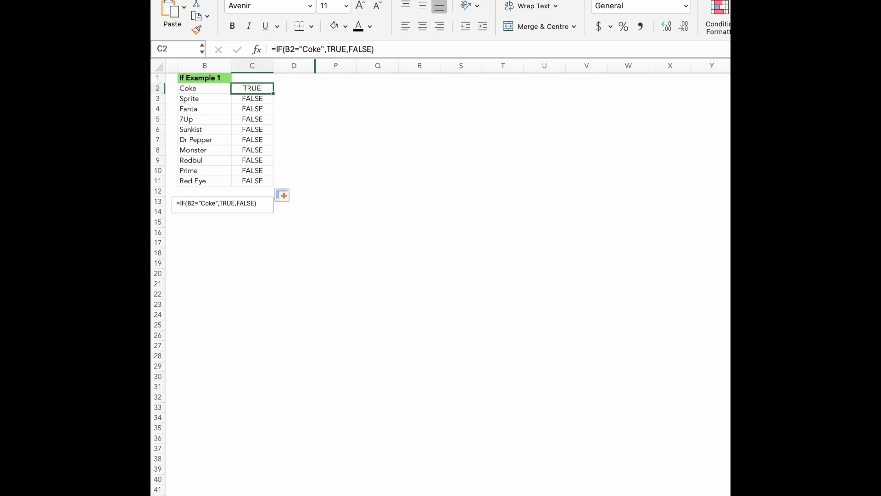
{"action": "key", "text": "Down"}
{"action": "key", "text": "Down"}
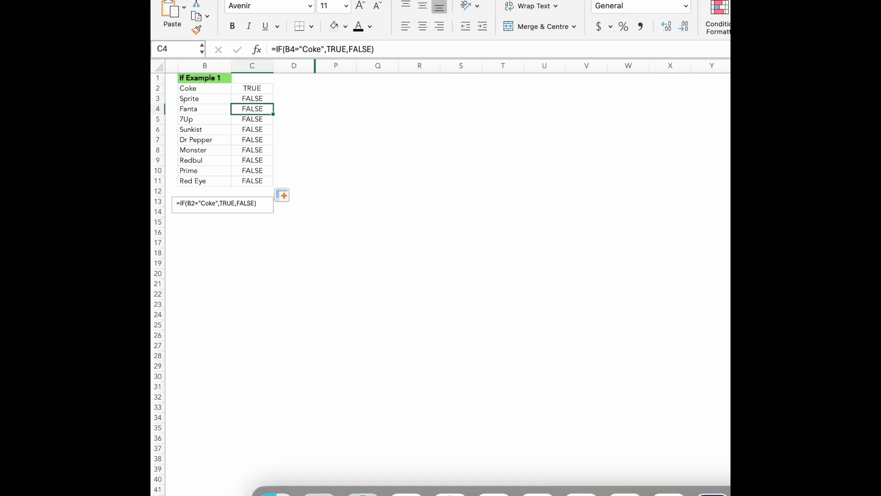
{"action": "key", "text": "Down"}
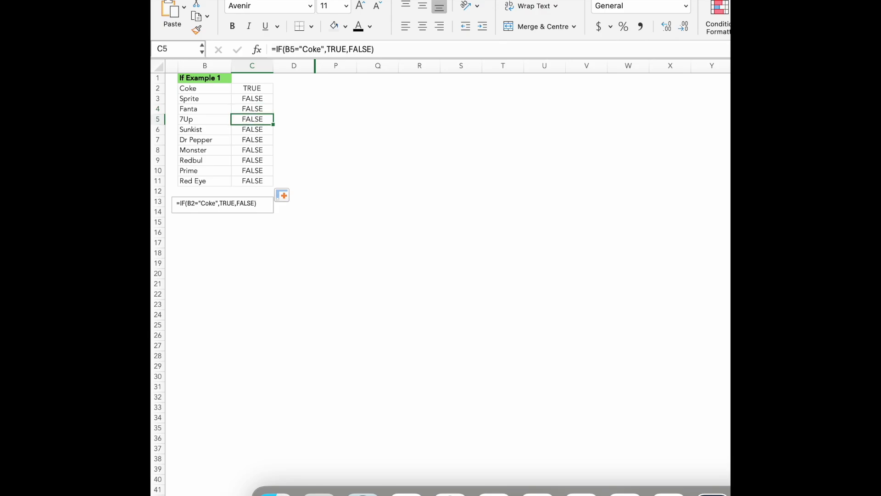
{"action": "key", "text": "Down"}
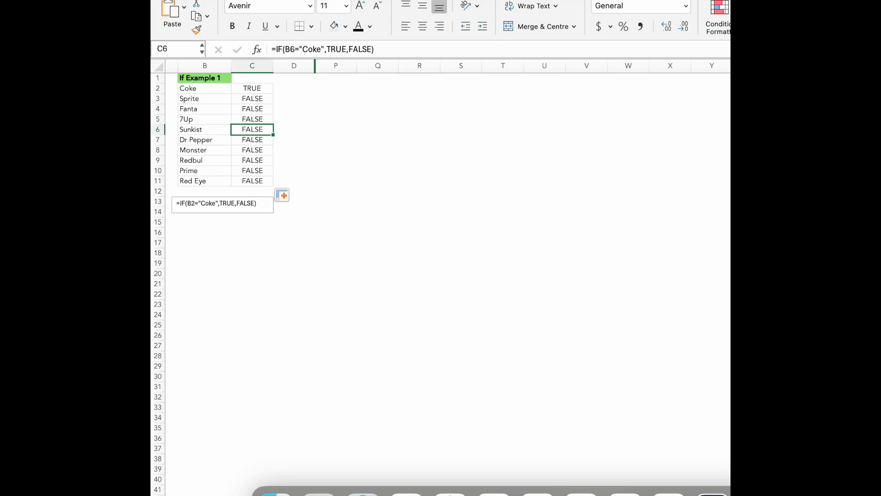
{"action": "key", "text": "Down"}
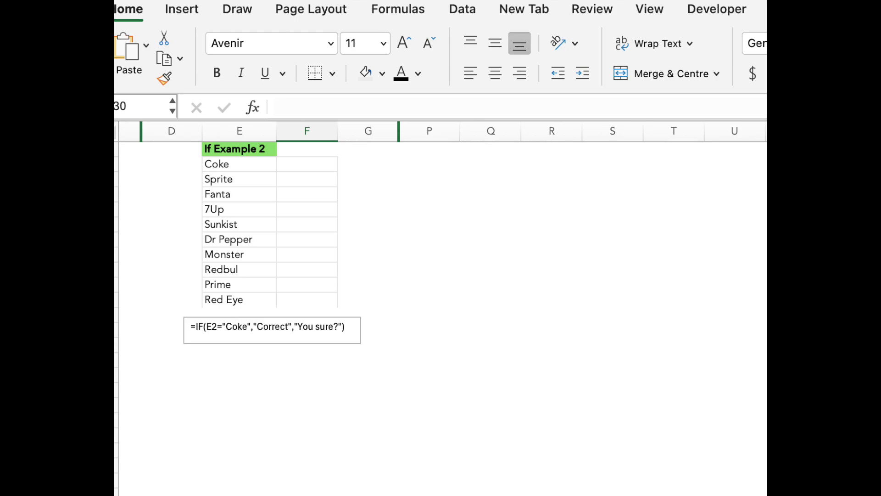
Enter =IF(E2="Coke","Correct","You sure?") in F2, fixing the 'Correct' typo.
{"action": "left_click", "coordinate": [308, 164]}
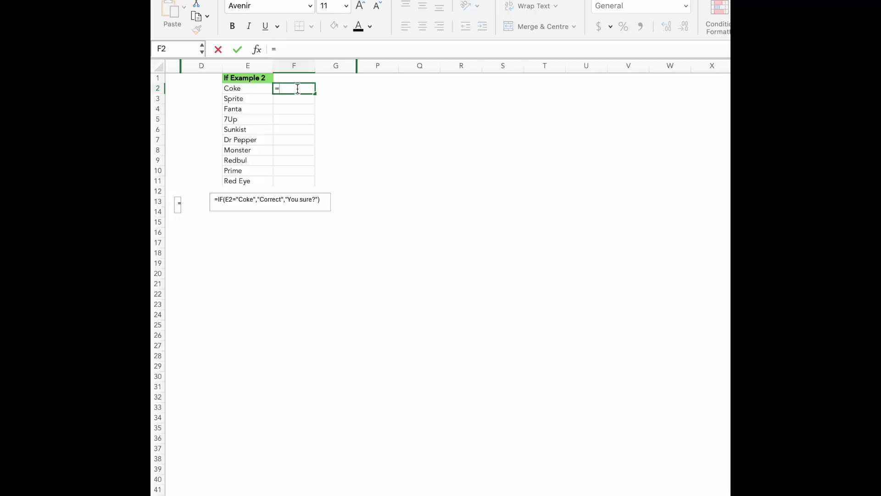
{"action": "type", "text": "=if"}
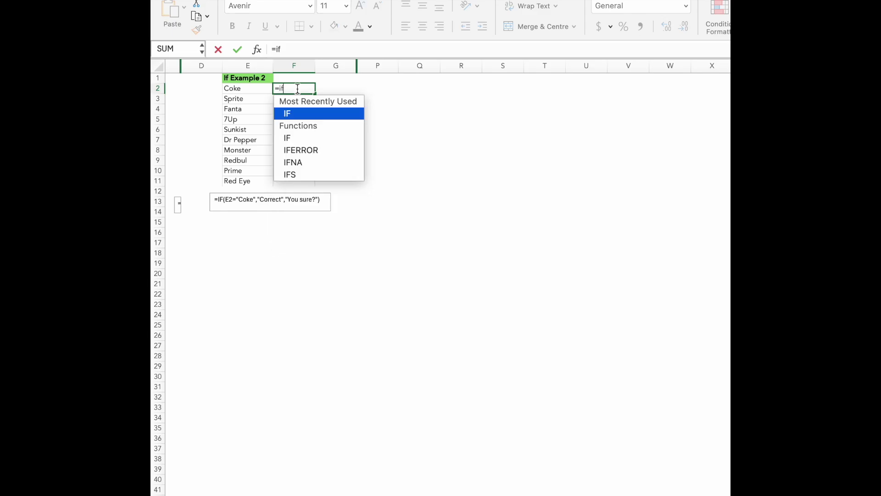
{"action": "key", "text": "Tab"}
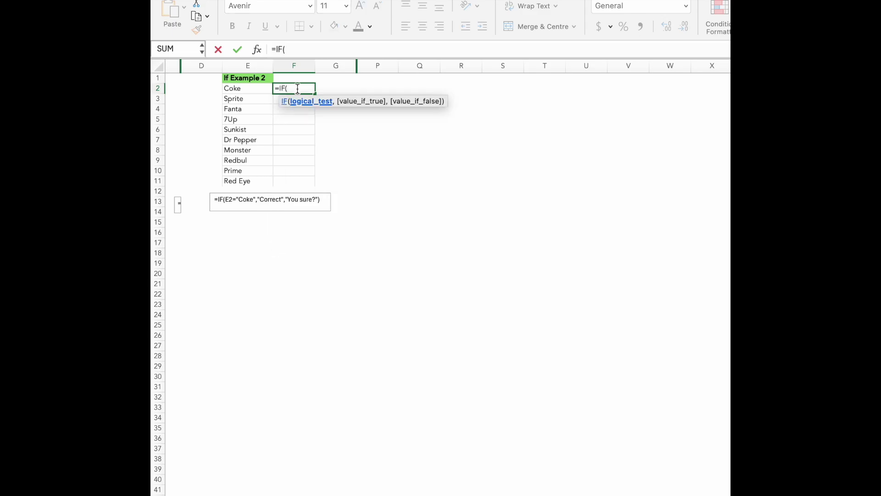
{"action": "left_click", "coordinate": [251, 87]}
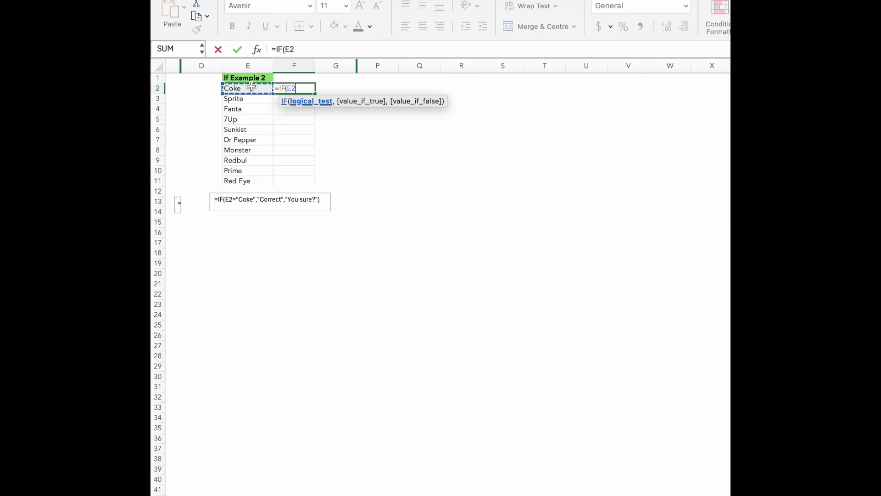
{"action": "type", "text": "=\"Coke\","}
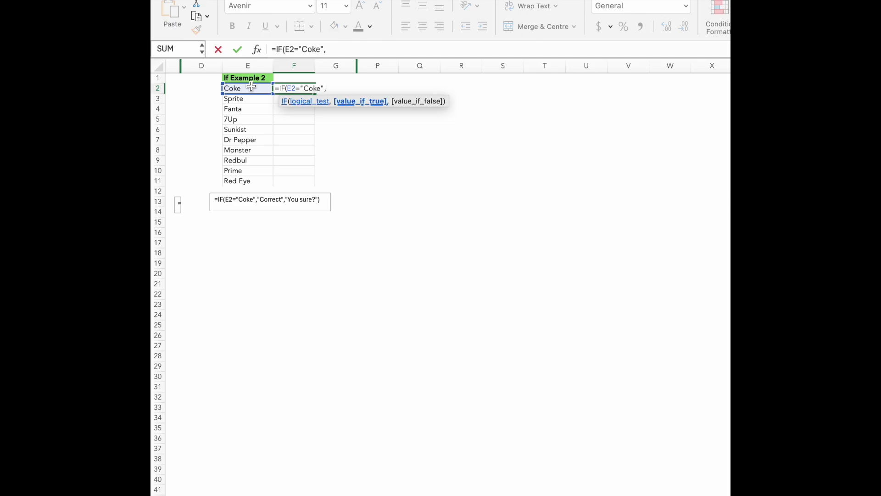
{"action": "type", "text": "\"Correv"}
{"action": "key", "text": "BackSpace"}
{"action": "type", "text": "ct\","}
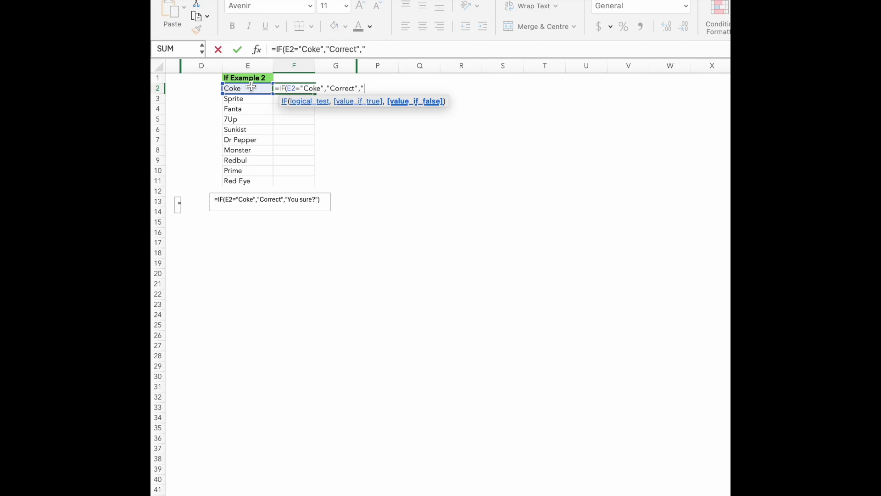
{"action": "type", "text": "You sure?\")"}
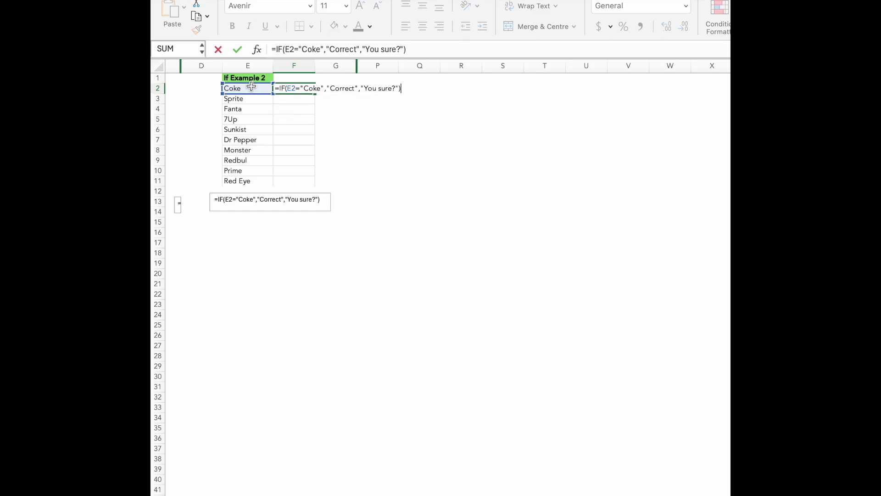
{"action": "key", "text": "Return"}
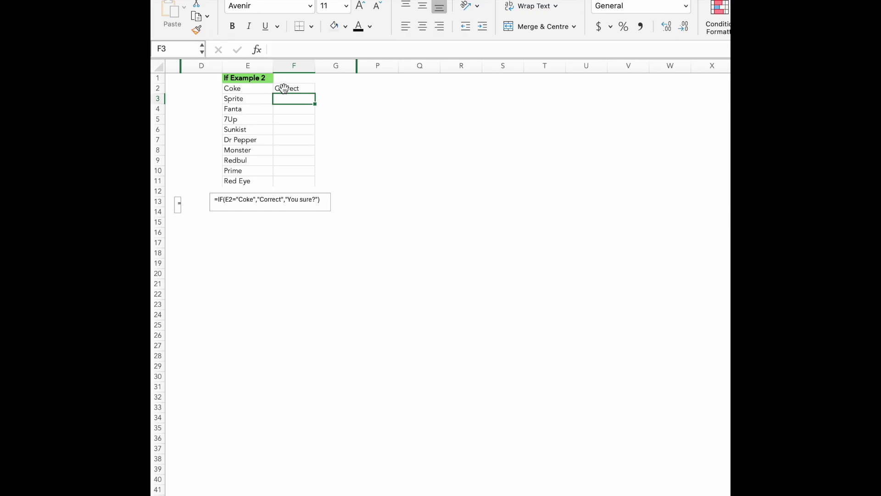
Fill F2's message formula down to F11.
{"action": "left_click", "coordinate": [284, 88]}
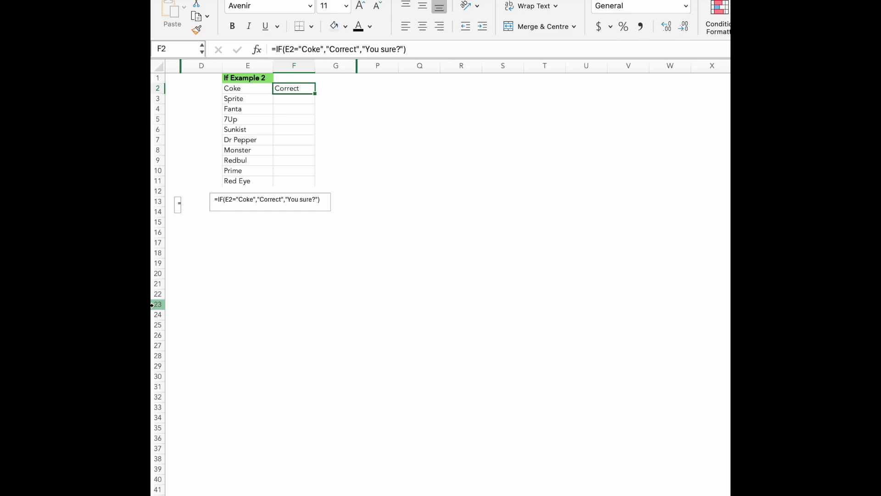
{"action": "double_click", "coordinate": [316, 94]}
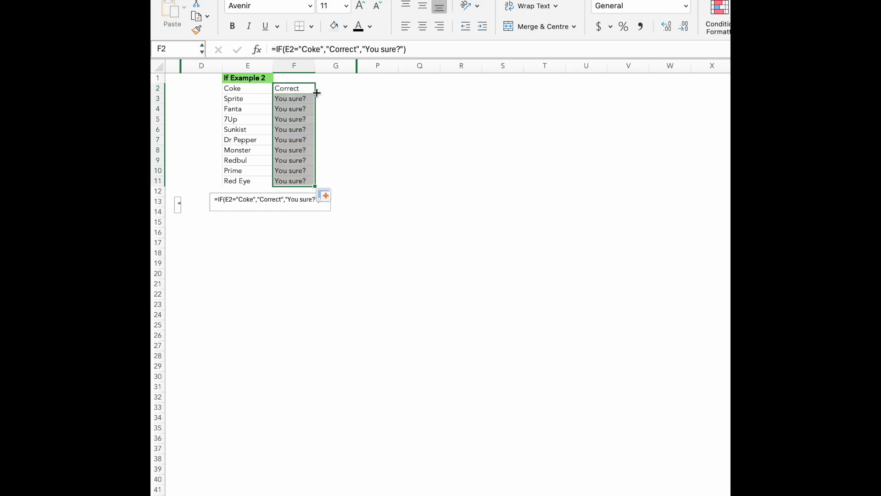
{"action": "left_click", "coordinate": [376, 149]}
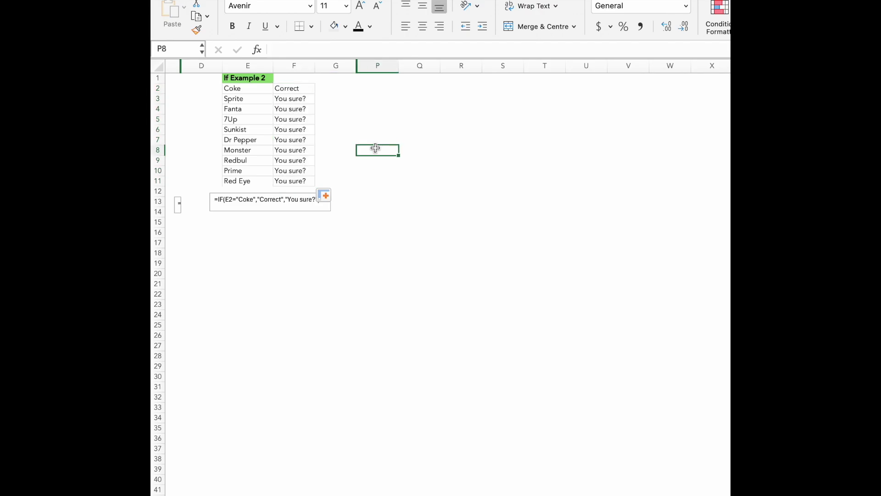
{"action": "left_click", "coordinate": [395, 190]}
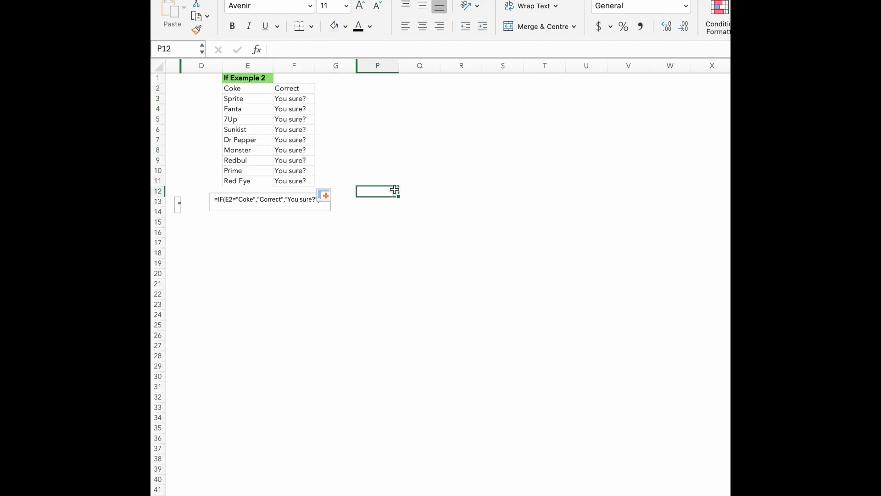